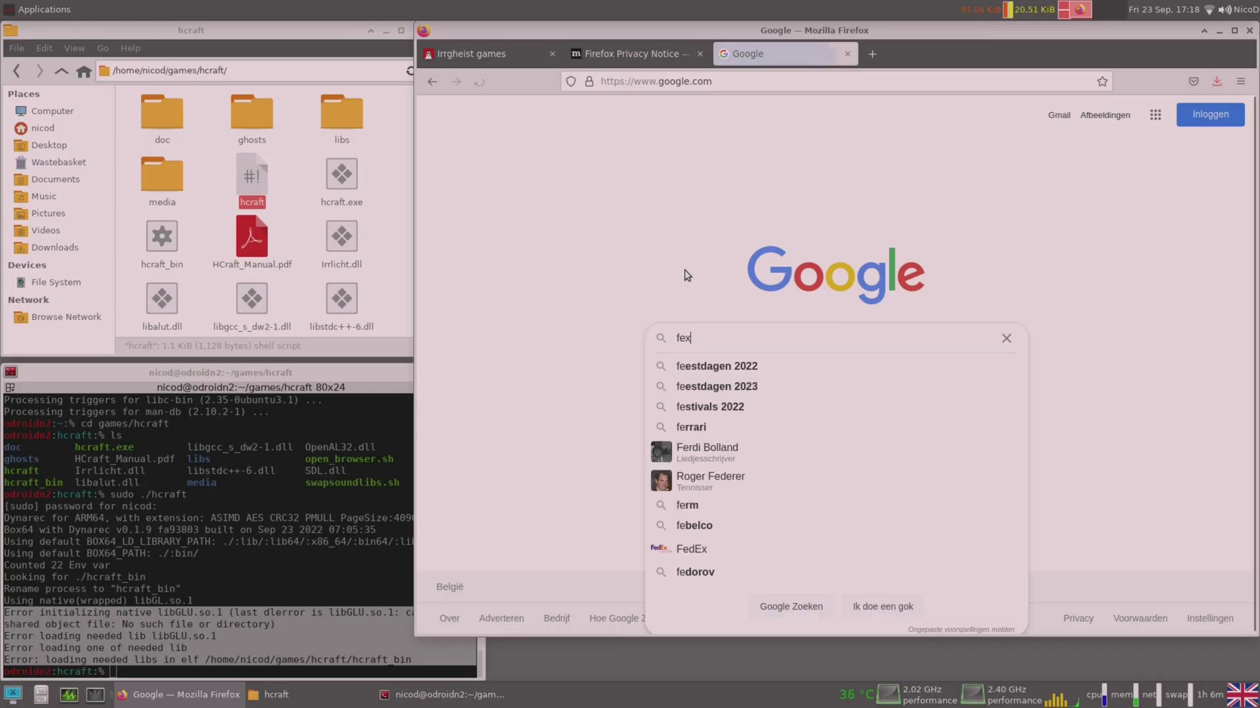
# - Search Google for "fex arm64 github" and open the FEX-Emu/FEX repository from the results
pyautogui.write('x ')
pyautogui.write('arm')
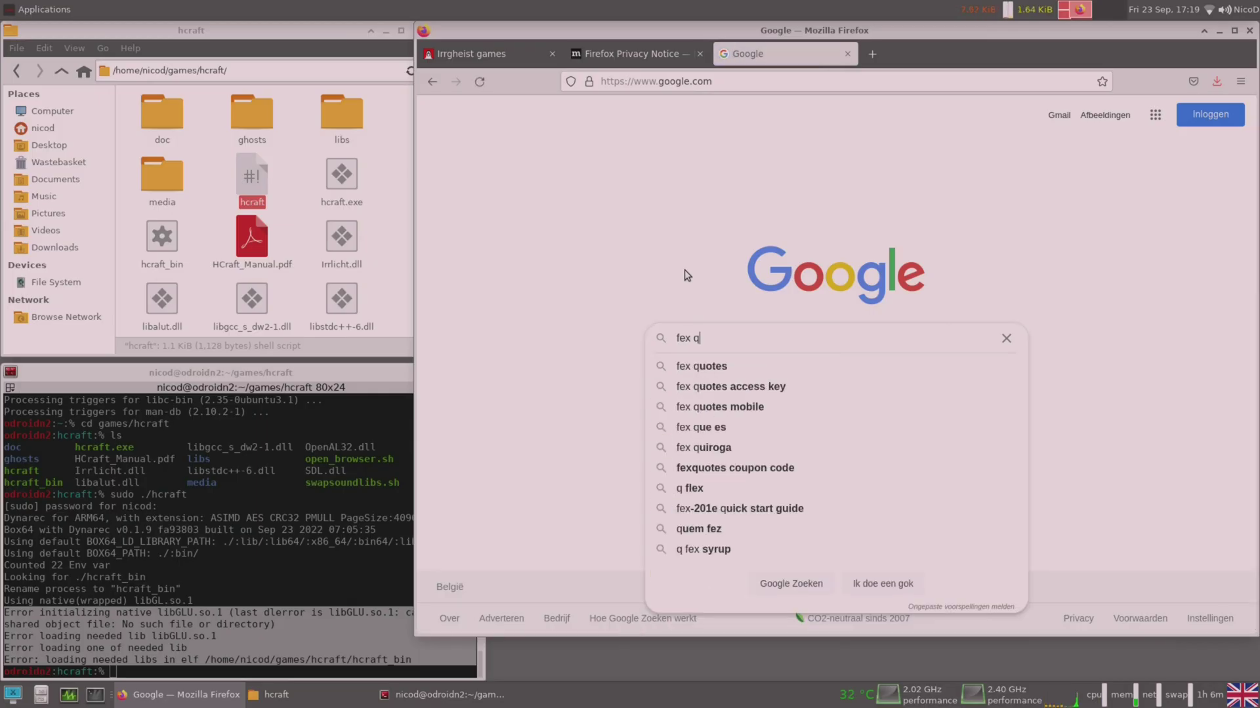
pyautogui.write('64')
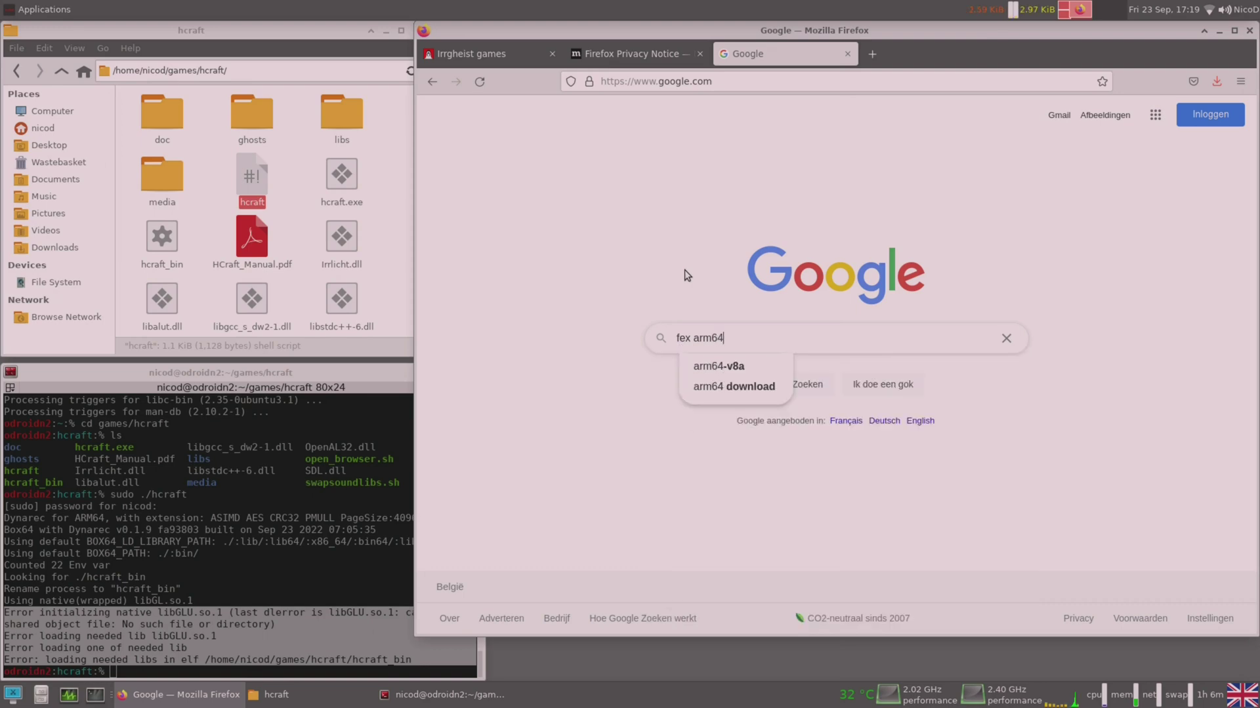
pyautogui.write(' github')
pyautogui.press('Return')
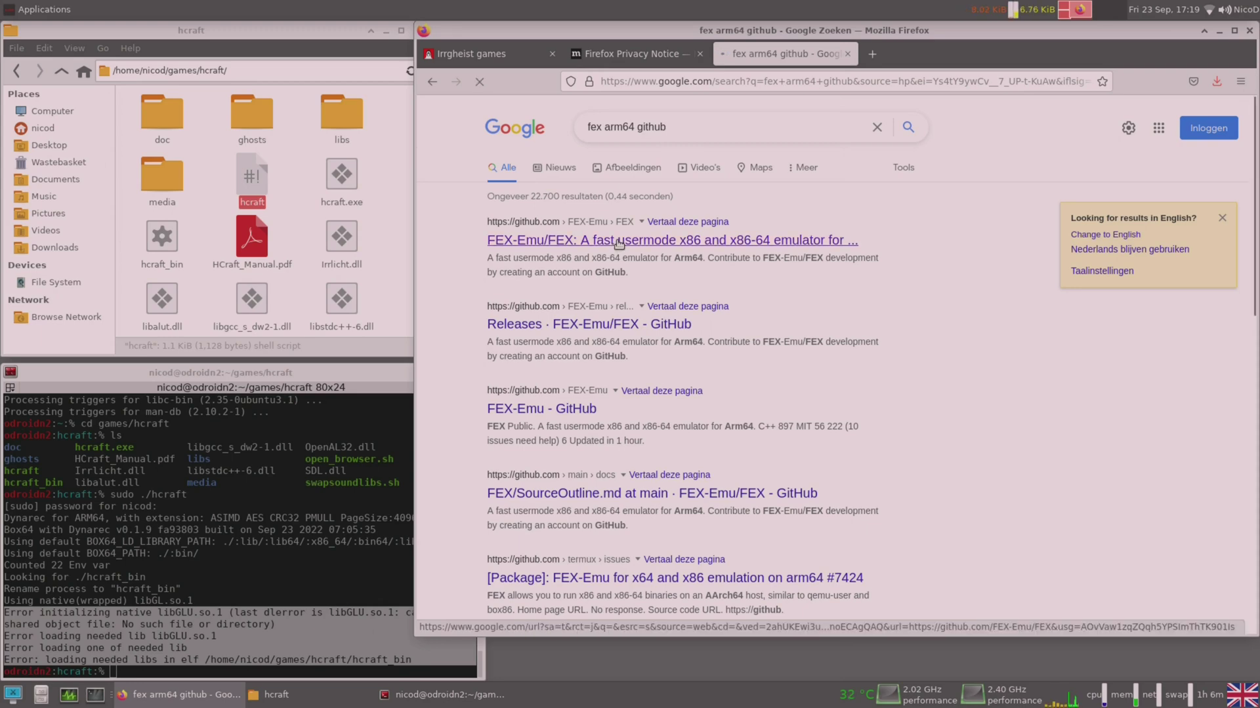
pyautogui.click(614, 246)
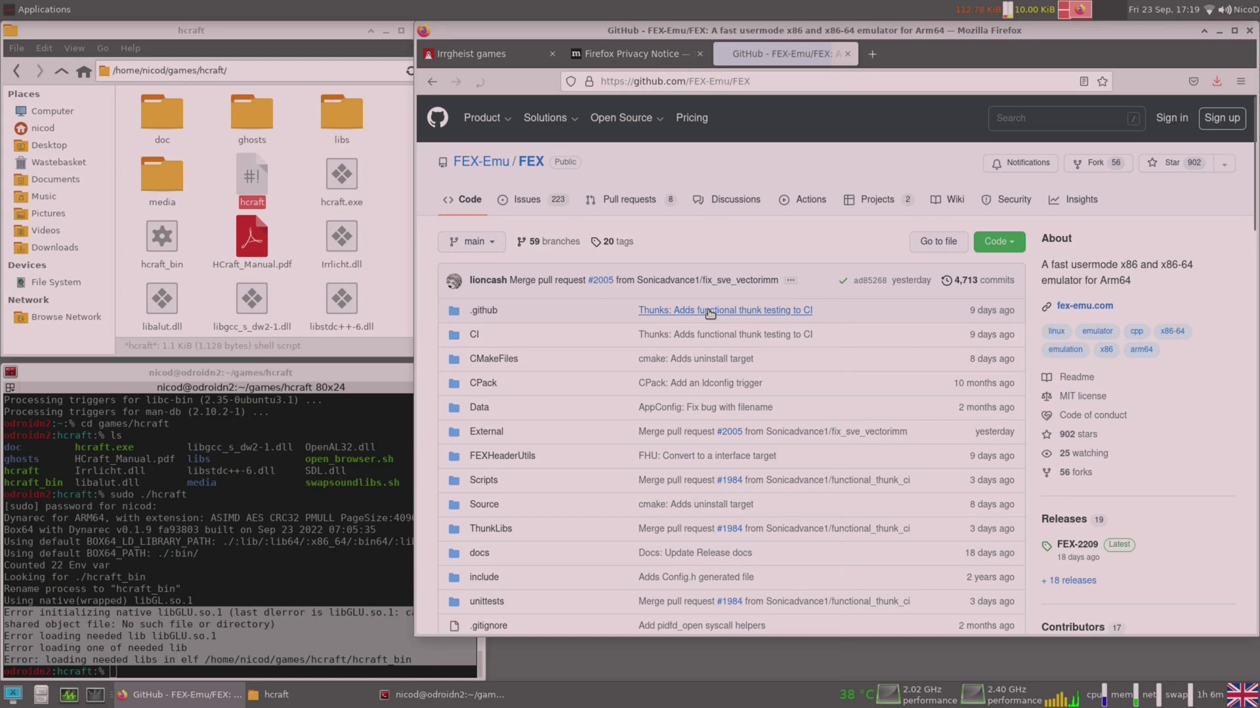
# - Examine the FEX readme's introduction and the supported Ubuntu versions in its quick start guide
pyautogui.scroll(-3, 715, 312)
pyautogui.scroll(-7, 710, 315)
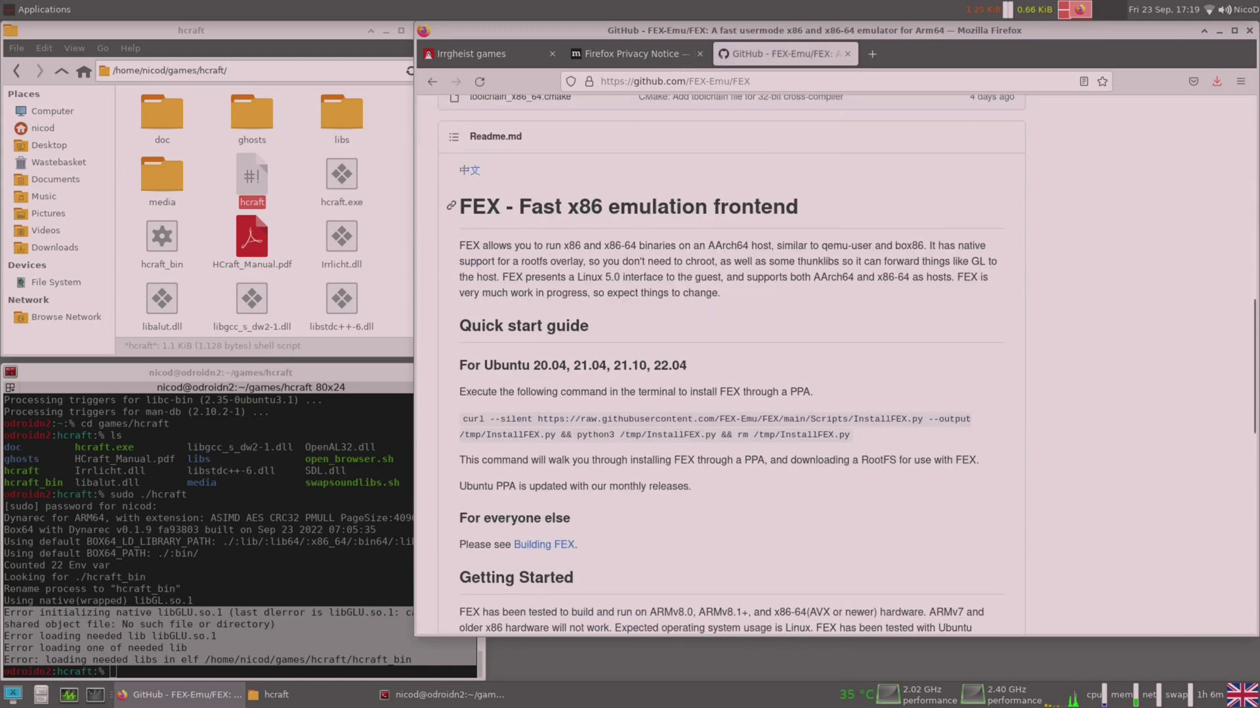
pyautogui.moveTo(467, 247); pyautogui.dragTo(804, 293)
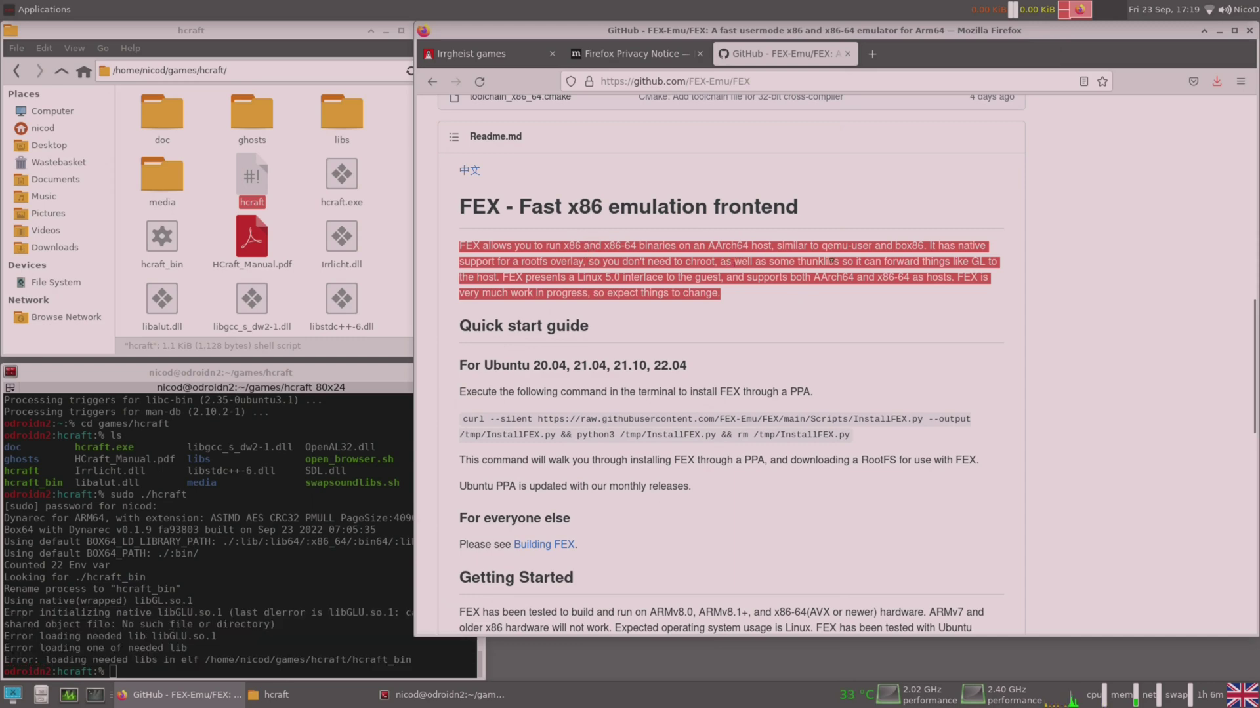
pyautogui.click(843, 301)
pyautogui.scroll(-5, 843, 301)
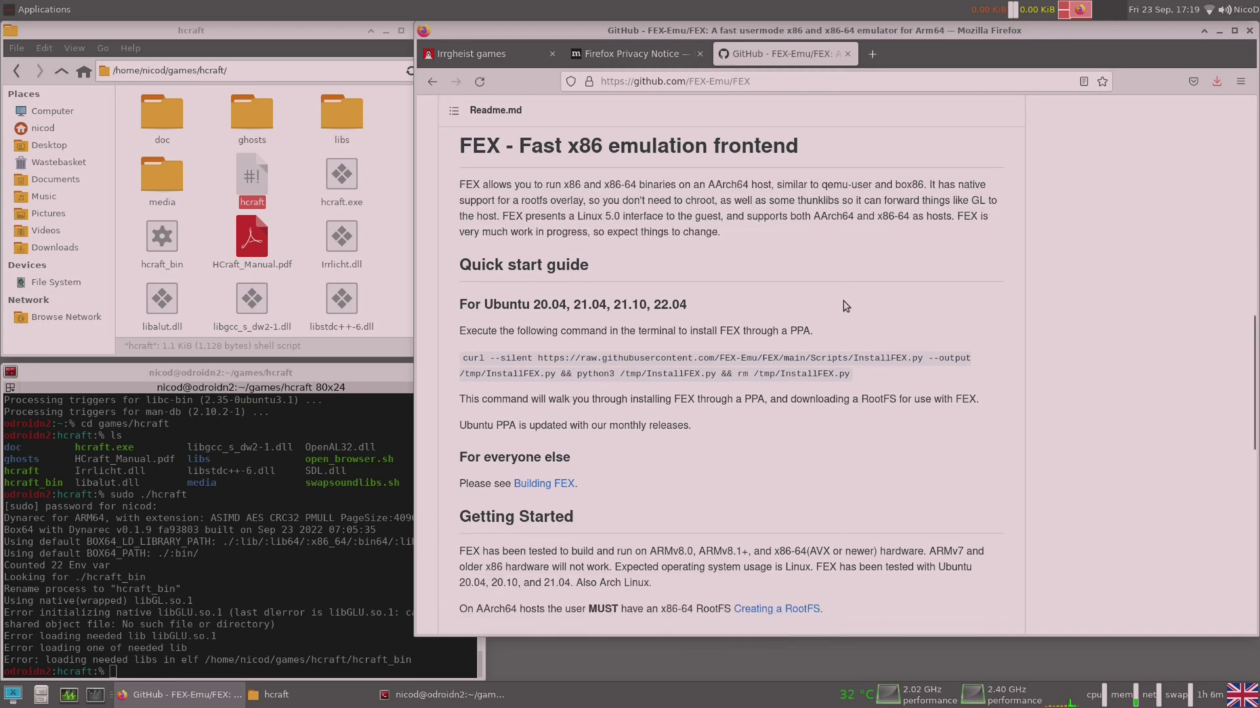
pyautogui.moveTo(460, 145); pyautogui.dragTo(689, 146)
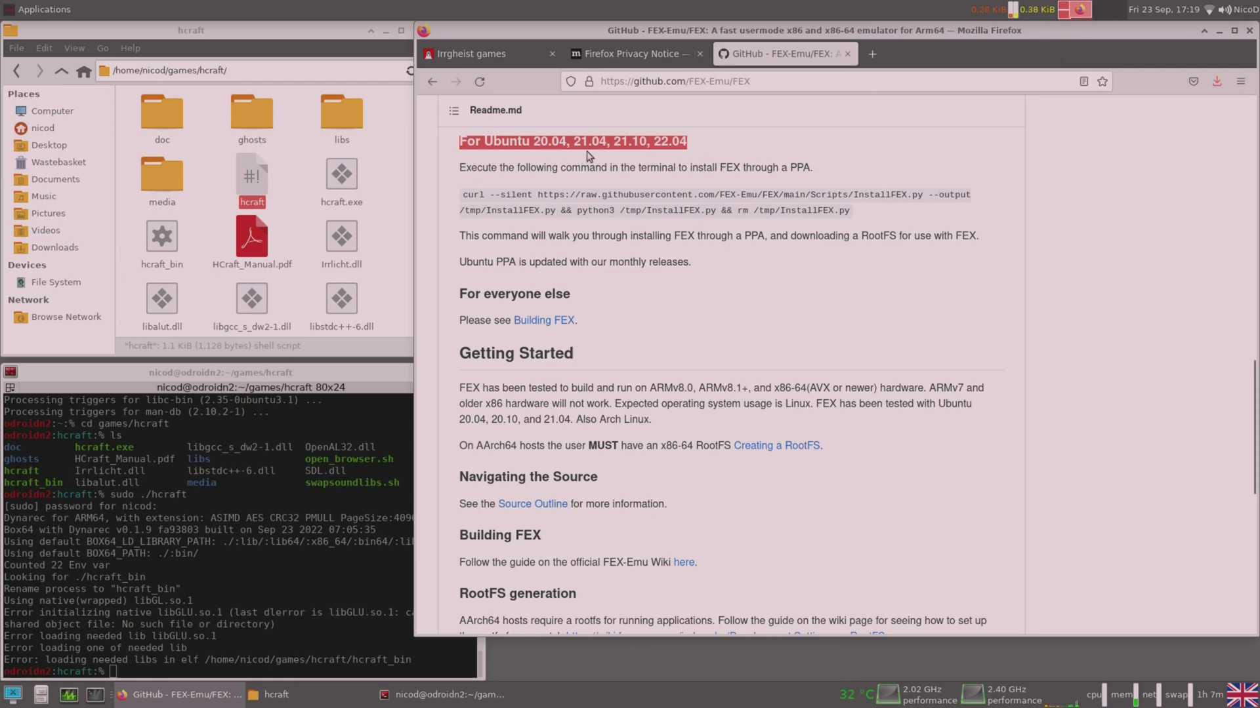
pyautogui.click(717, 147)
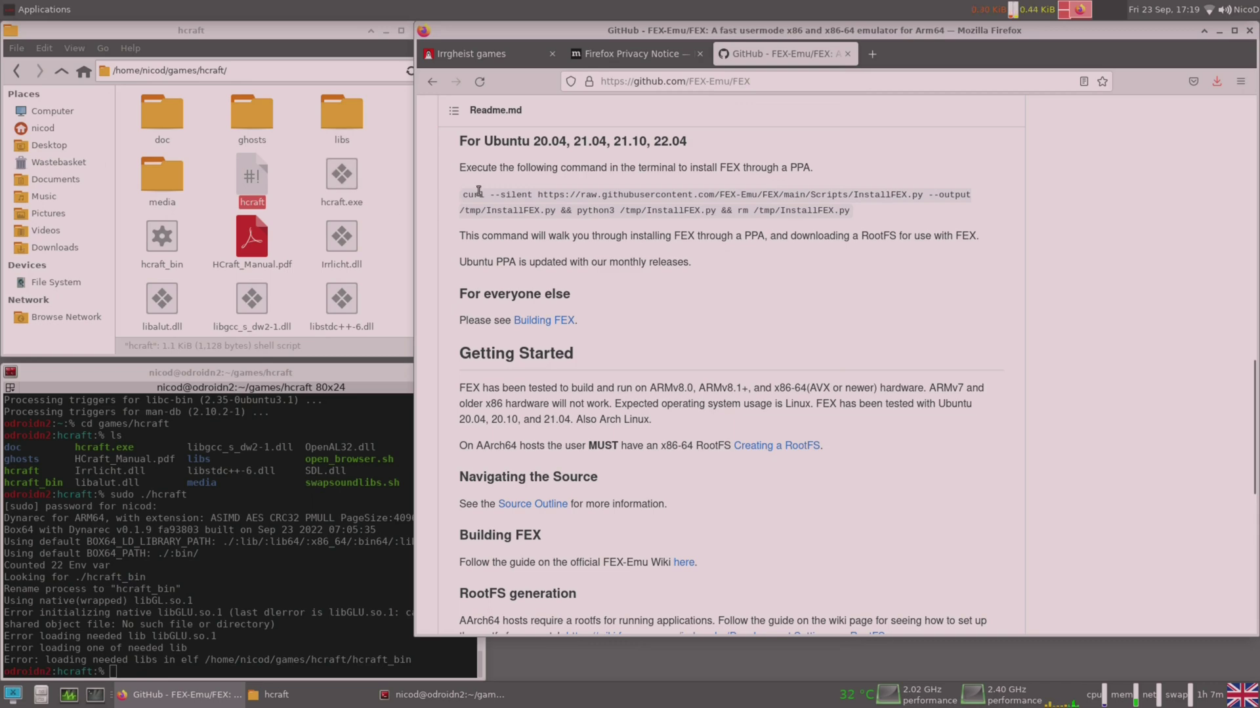
# - Copy the curl command that installs FEX through a PPA from the quick start guide
pyautogui.moveTo(464, 195); pyautogui.dragTo(891, 220)
pyautogui.rightClick(712, 210)
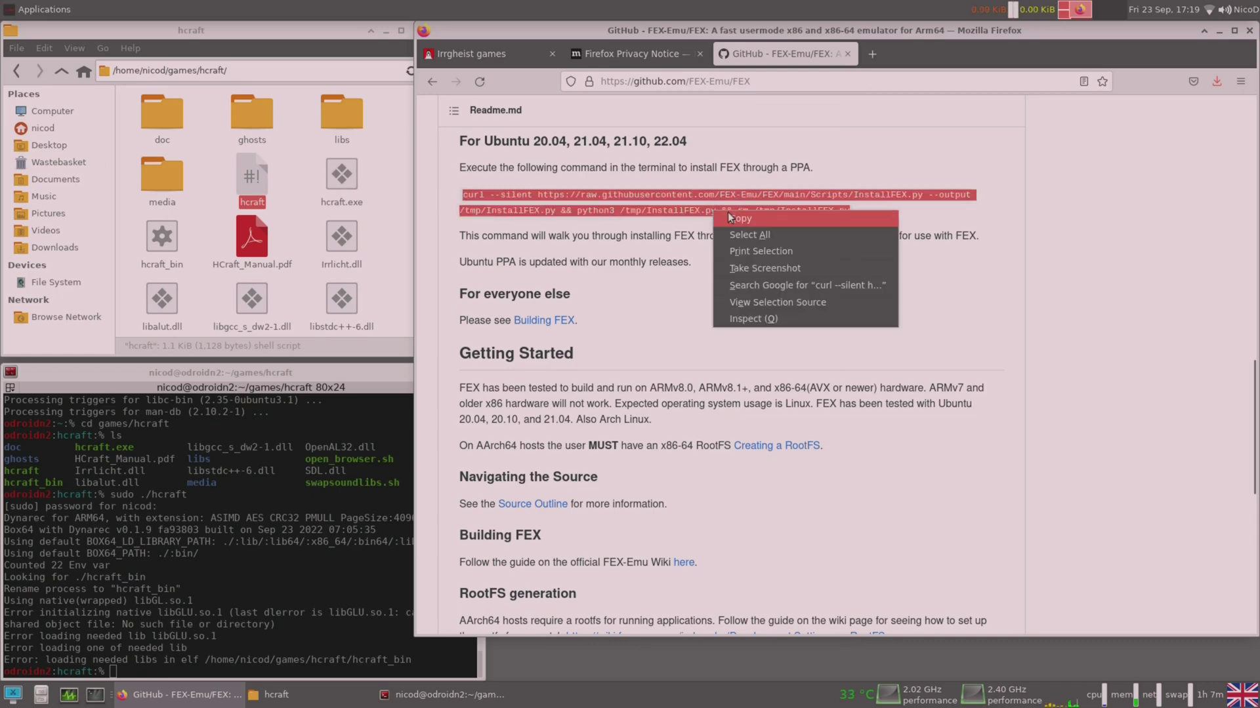
pyautogui.click(736, 221)
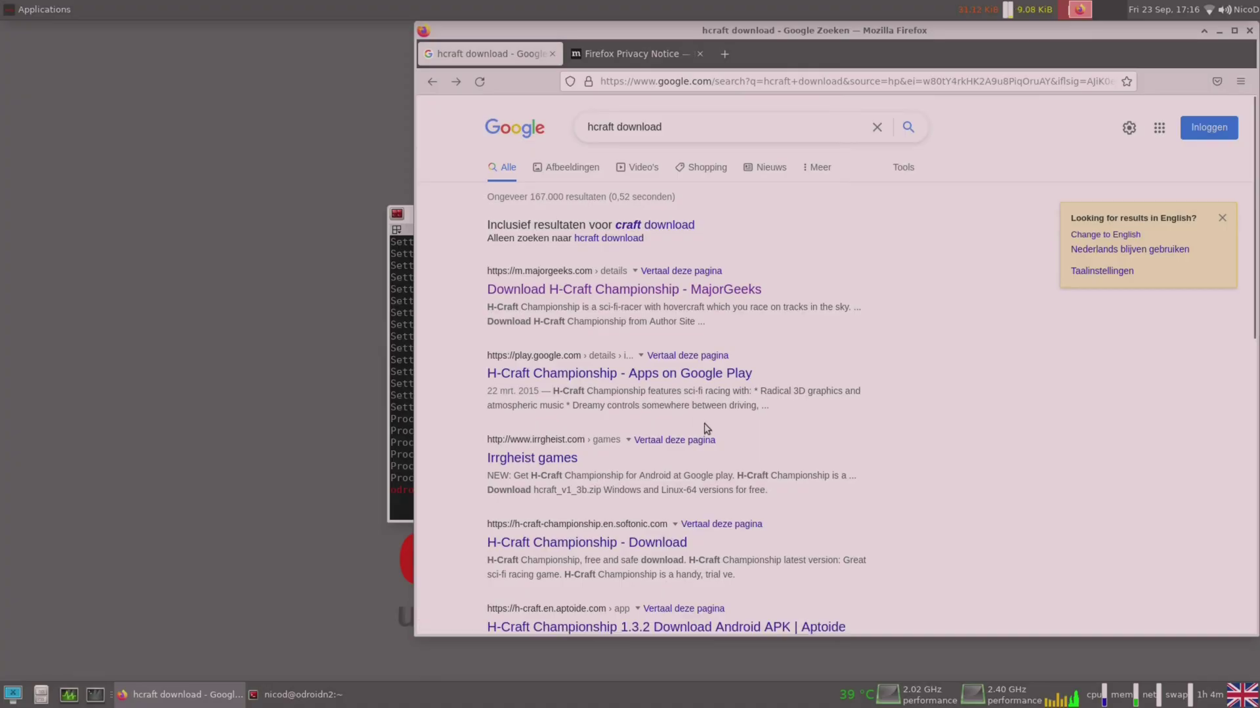
# - Open the Irrgheist games page from the search results and download hcraft_v1_3b.zip, highlighting the note about supported platforms
pyautogui.scroll(-3, 703, 423)
pyautogui.click(566, 323)
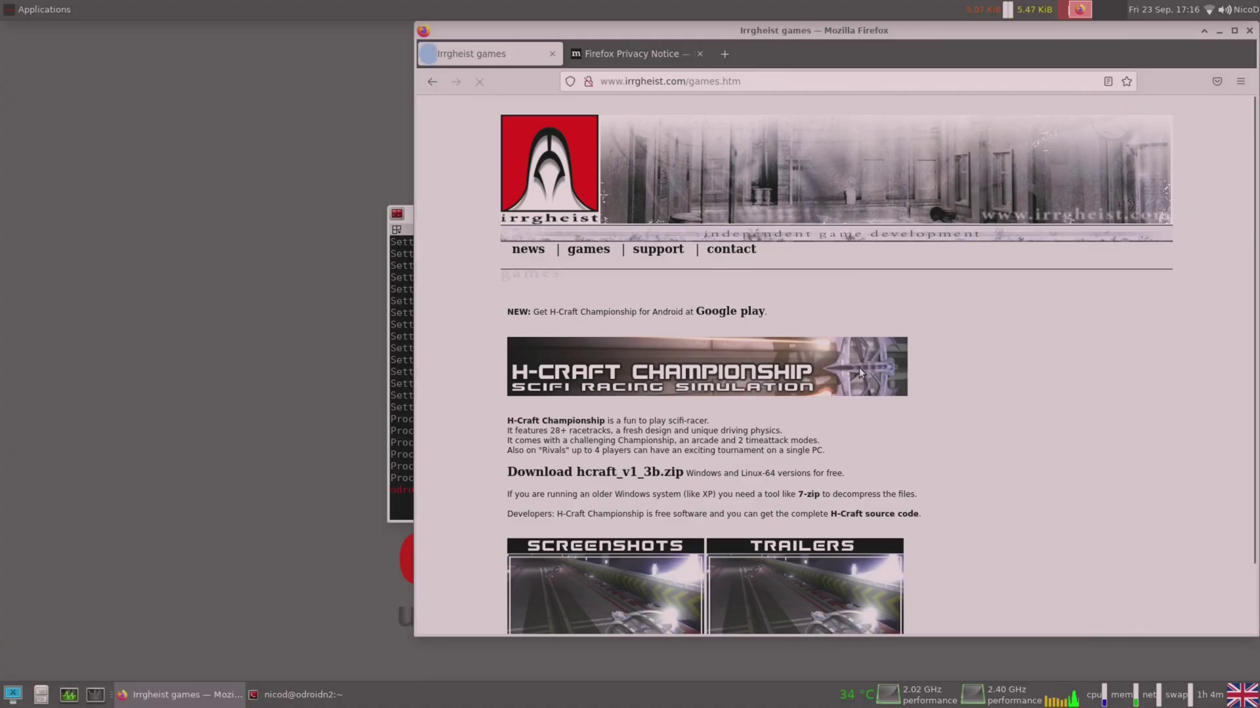
pyautogui.scroll(-2, 1034, 368)
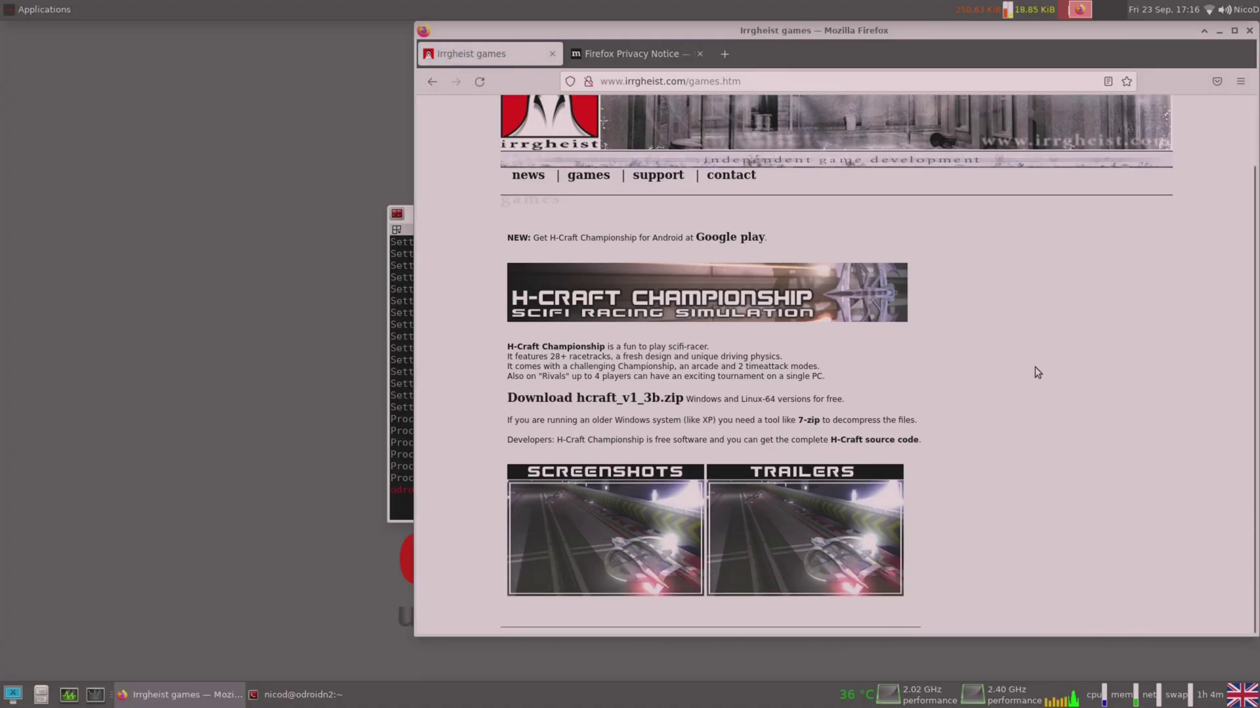
pyautogui.click(606, 402)
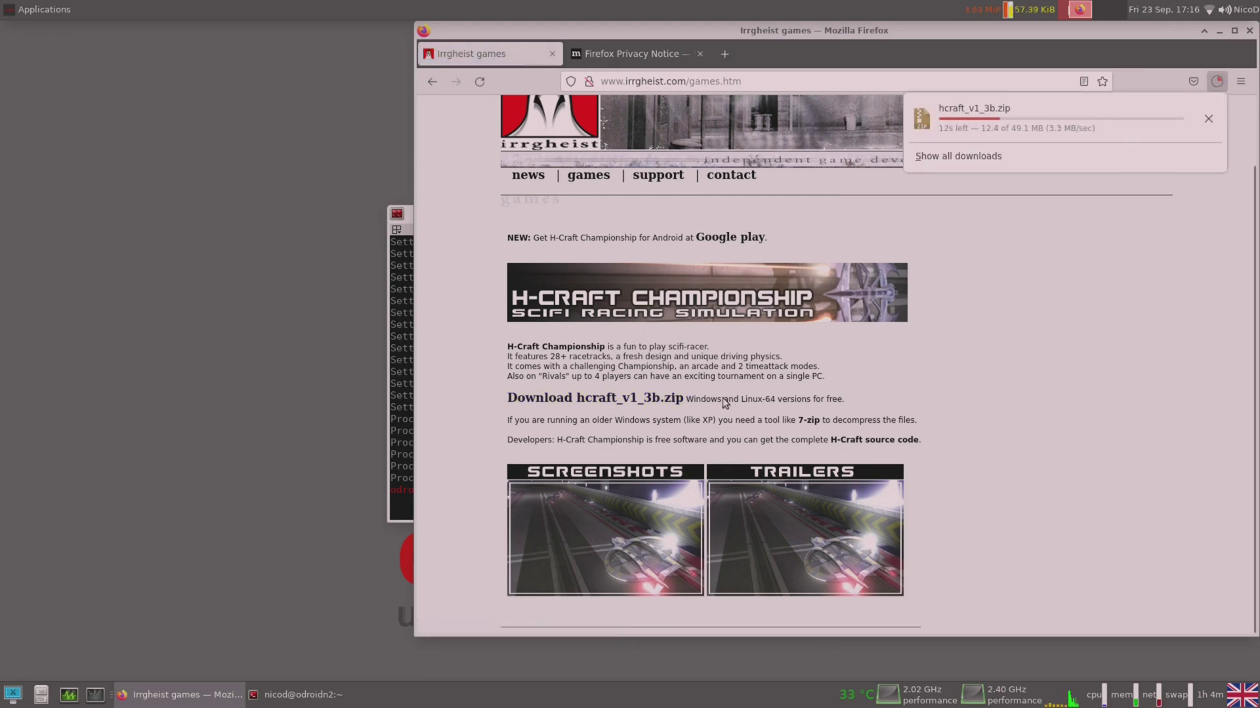
pyautogui.moveTo(687, 399); pyautogui.dragTo(847, 408)
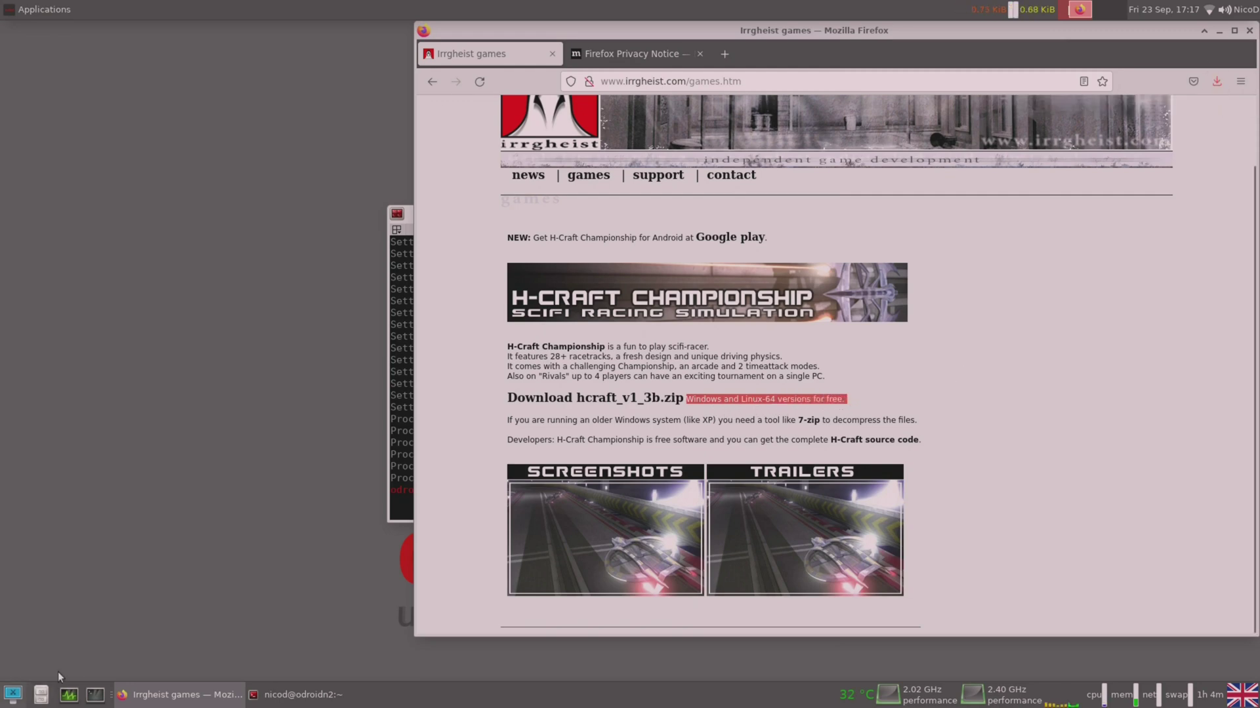
# - Extract hcraft_v1_3b.zip in the Downloads folder and put the extracted hcraft folder on the clipboard
pyautogui.click(42, 692)
pyautogui.click(77, 654)
pyautogui.rightClick(570, 264)
pyautogui.click(611, 410)
pyautogui.rightClick(582, 279)
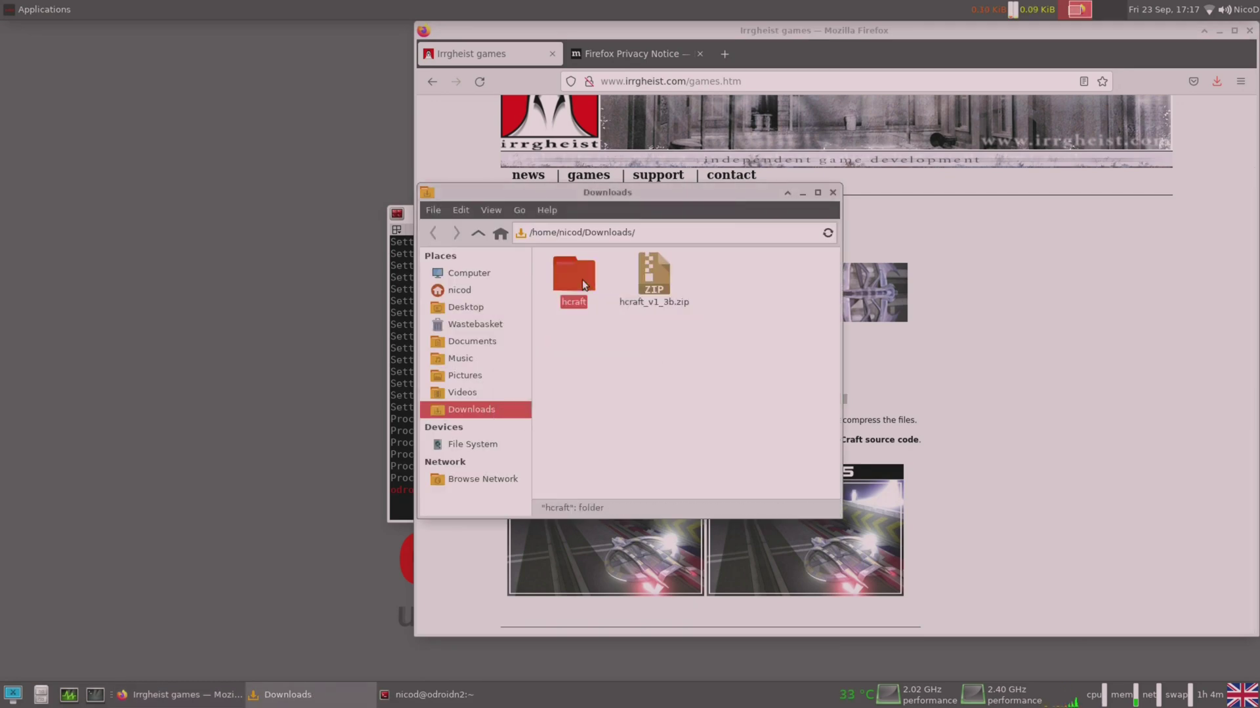
pyautogui.click(617, 381)
# - Create a folder named games in the home folder and paste the hcraft folder into it
pyautogui.click(477, 233)
pyautogui.rightClick(682, 426)
pyautogui.click(733, 437)
pyautogui.write('games')
pyautogui.press('Return')
pyautogui.press('Return')
pyautogui.hotkey('ctrl', 'v')
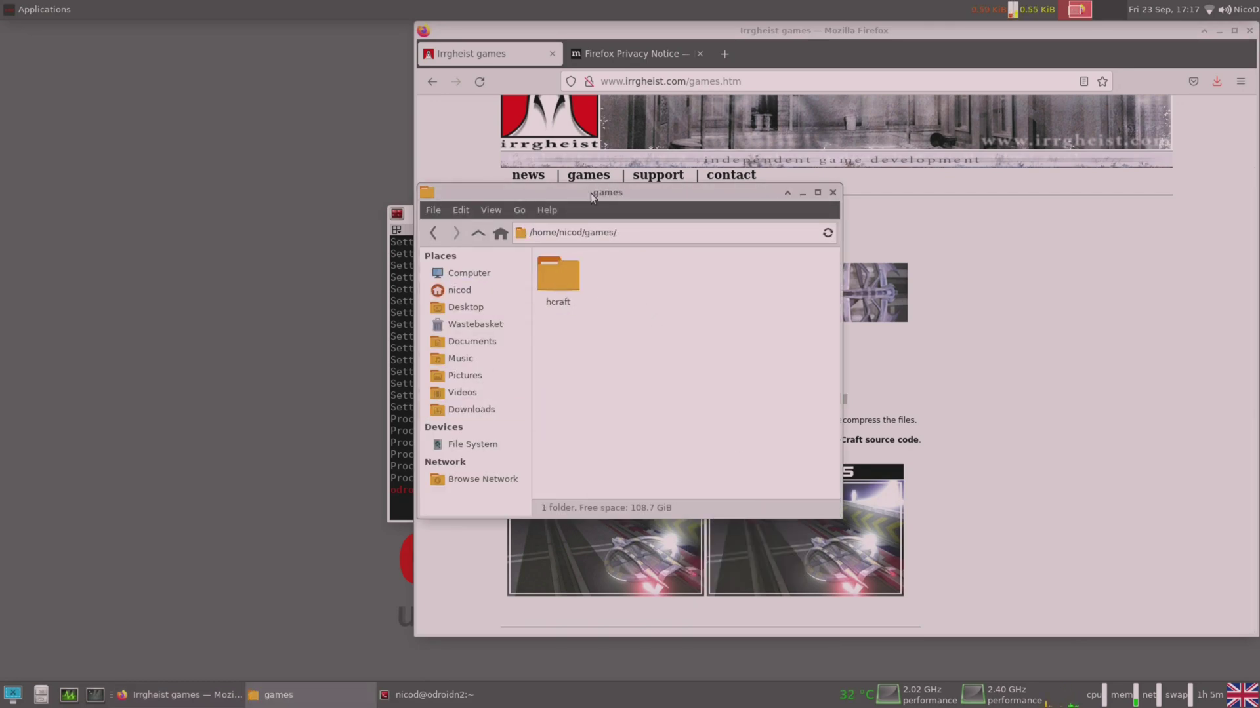
# - Arrange the file manager and terminal windows, change the terminal directory to games/hcraft and list its files
pyautogui.moveTo(589, 193); pyautogui.dragTo(173, 31)
pyautogui.click(392, 434)
pyautogui.moveTo(580, 215); pyautogui.dragTo(714, 238)
pyautogui.write('cd games/hcraft')
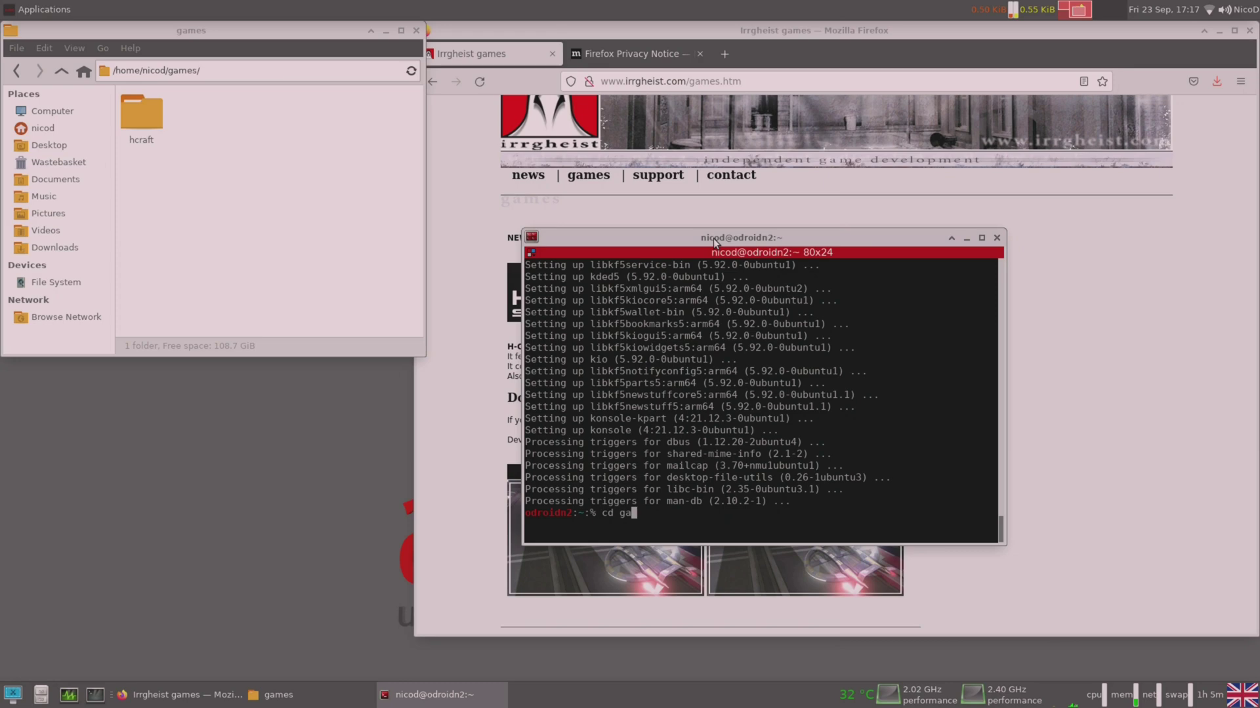
pyautogui.press('Return')
pyautogui.write('ls')
pyautogui.press('Return')
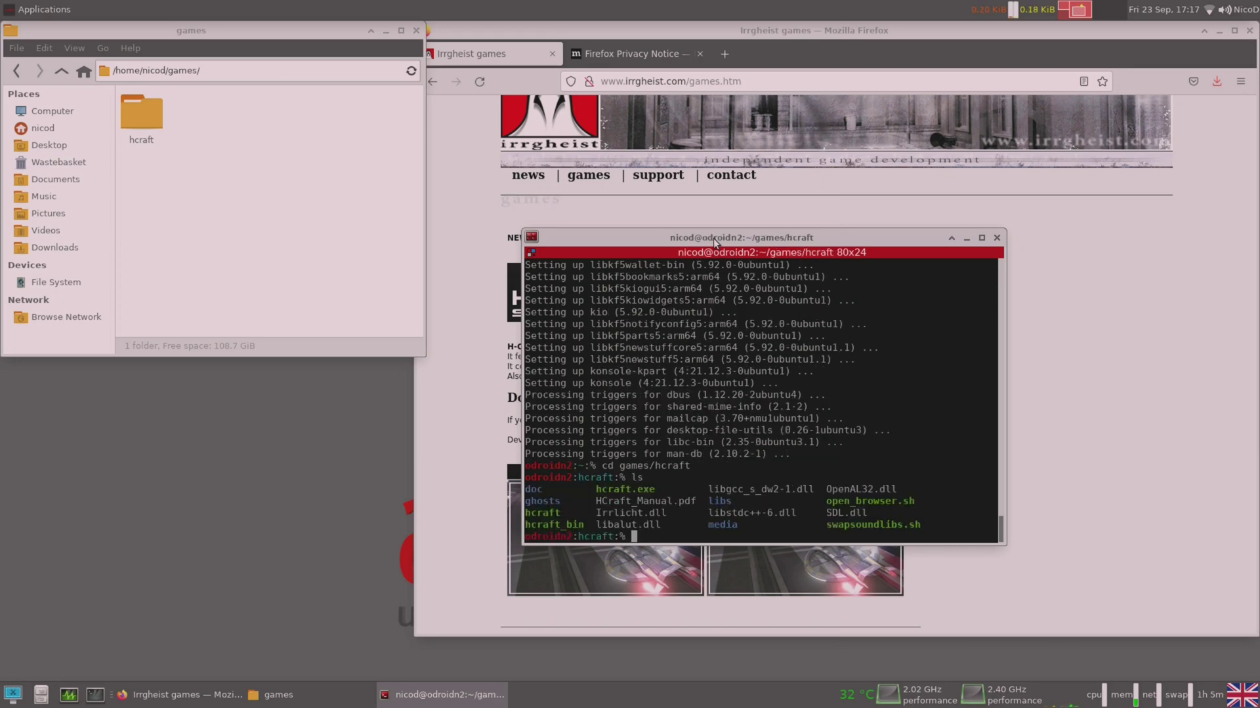
# - Highlight hcraft in the terminal listing and select the hcraft shell script inside the game folder in the file manager
pyautogui.doubleClick(648, 486)
pyautogui.click(560, 512)
pyautogui.moveTo(560, 512); pyautogui.dragTo(522, 513)
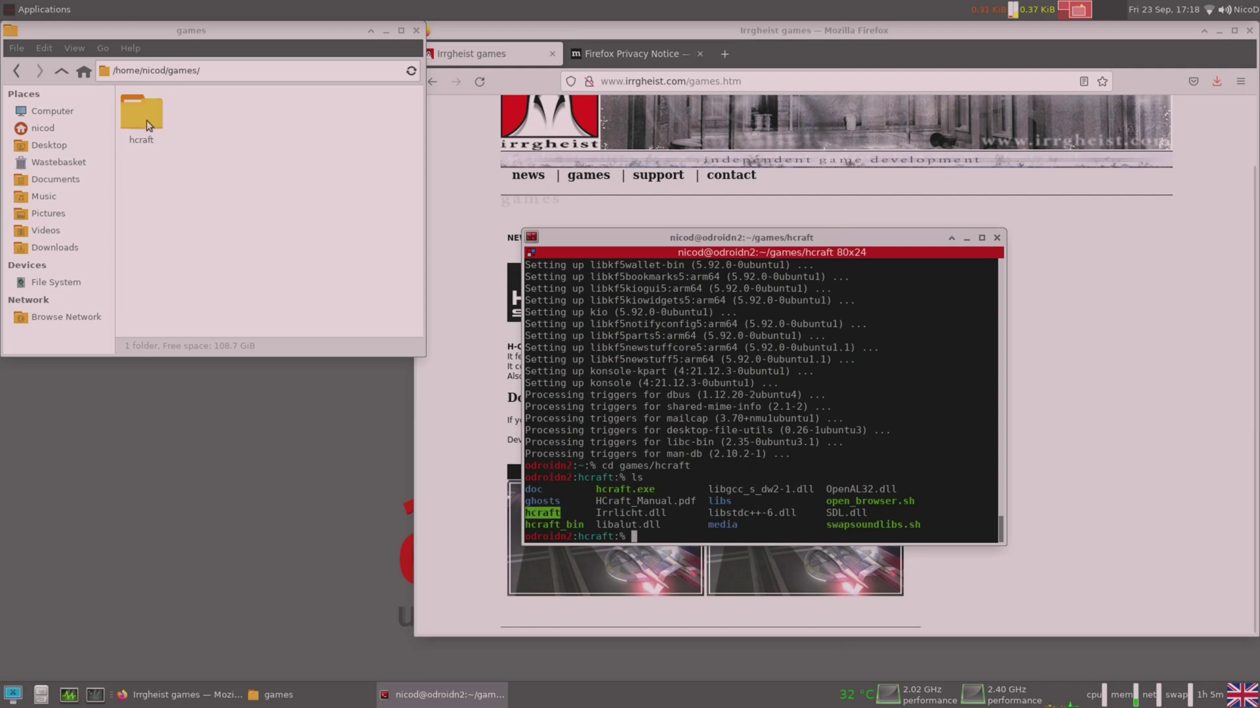
pyautogui.doubleClick(146, 120)
pyautogui.click(248, 189)
# - Run "sudo ./hcraft" in the terminal with the account password and highlight the Box64 startup lines in the output
pyautogui.click(719, 530)
pyautogui.write('sudo ./hcraft')
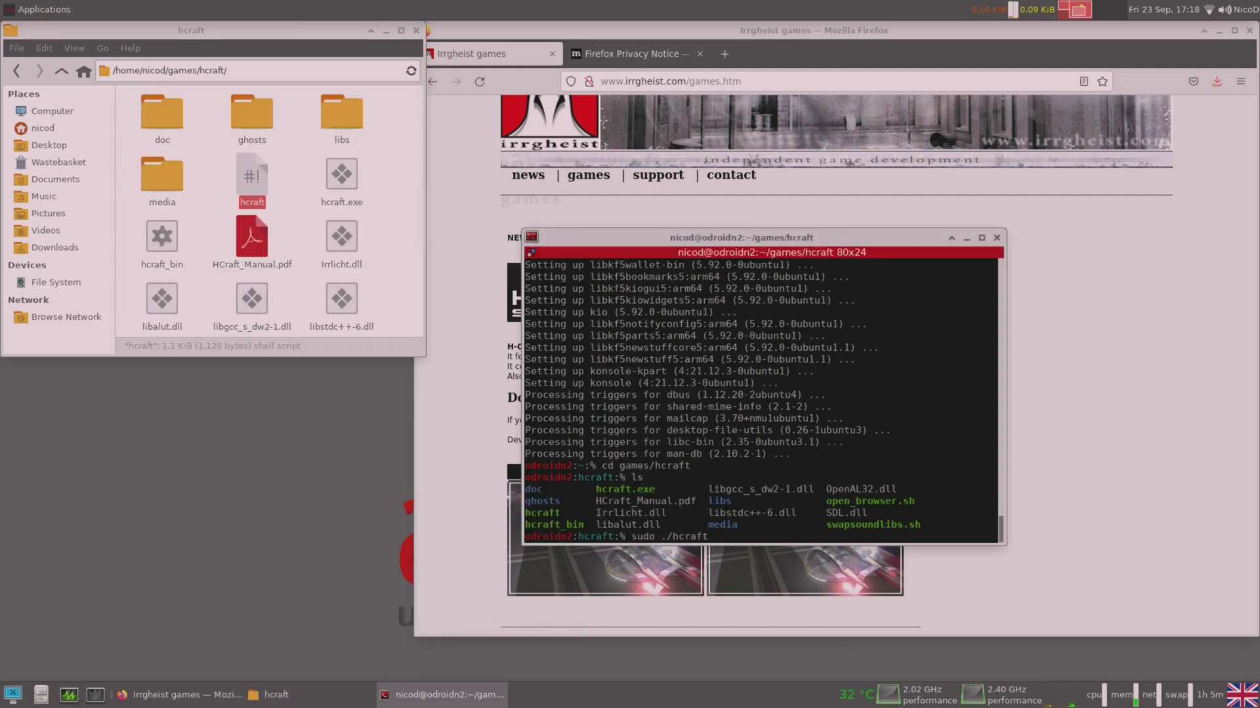
pyautogui.press('Return')
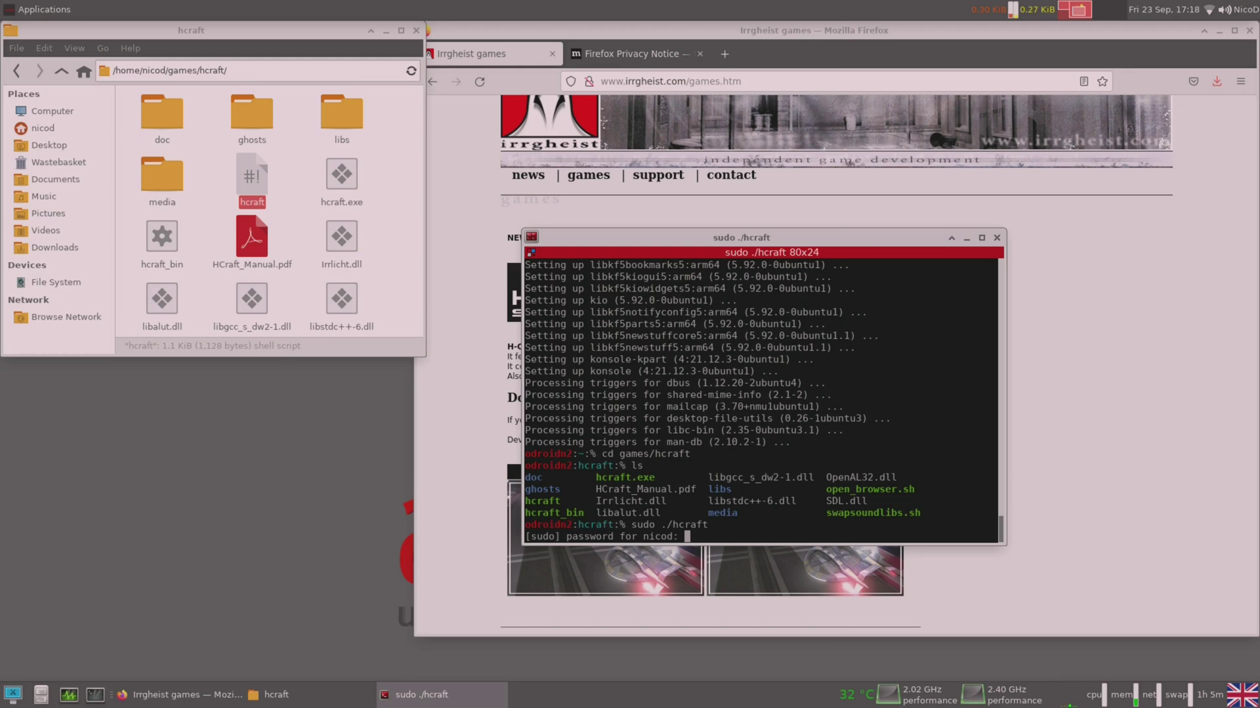
pyautogui.press('Return')
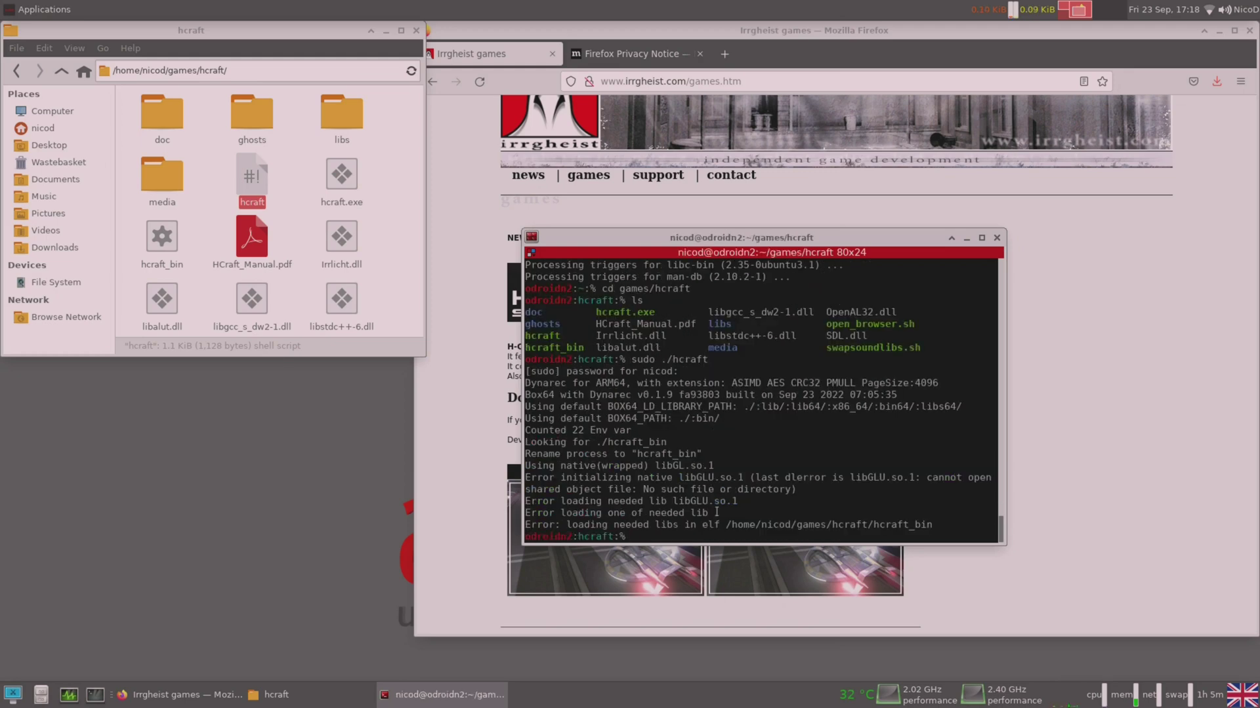
pyautogui.moveTo(531, 385); pyautogui.dragTo(717, 431)
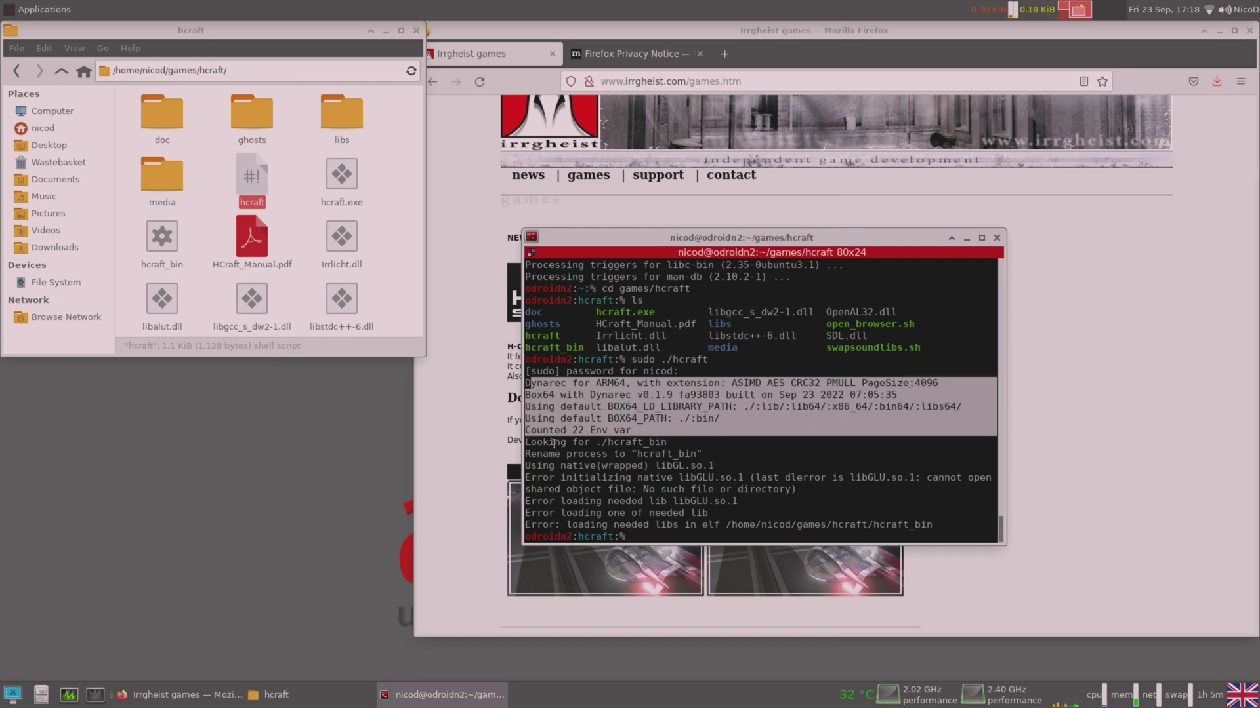
pyautogui.click(533, 441)
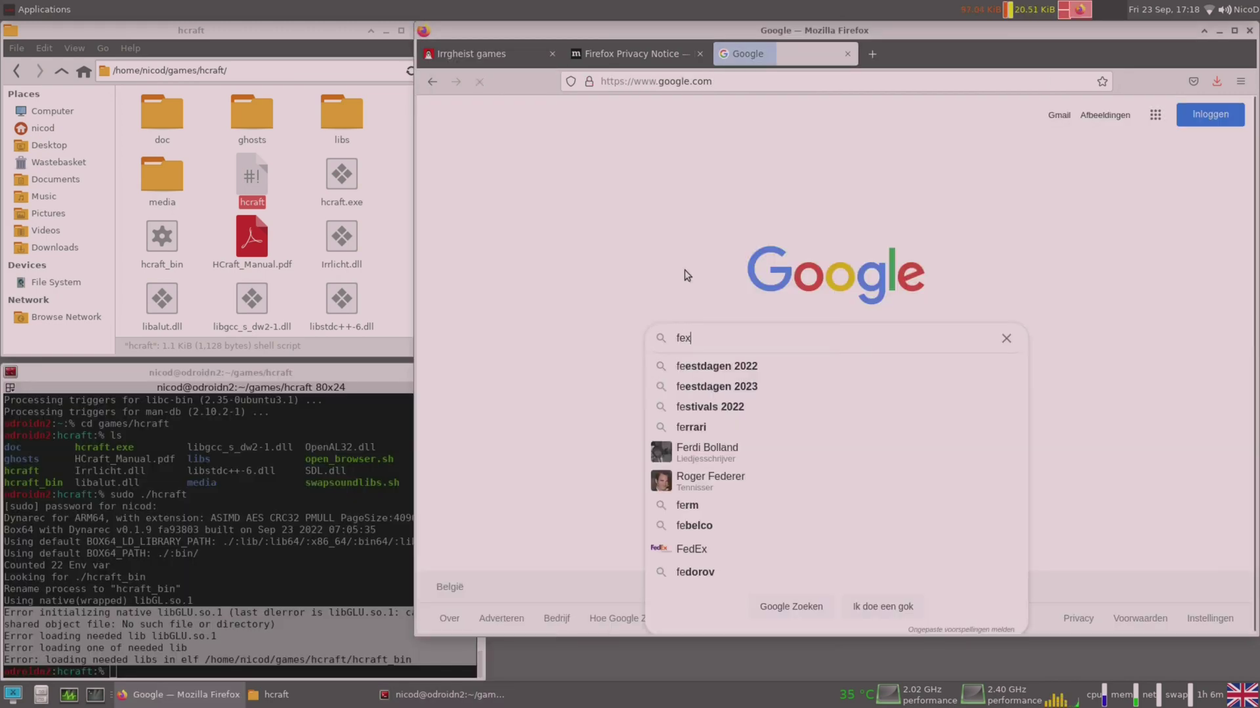
# - Complete the Google search for "fex arm64 github" and open the FEX-Emu/FEX result
pyautogui.write('arm64 github')
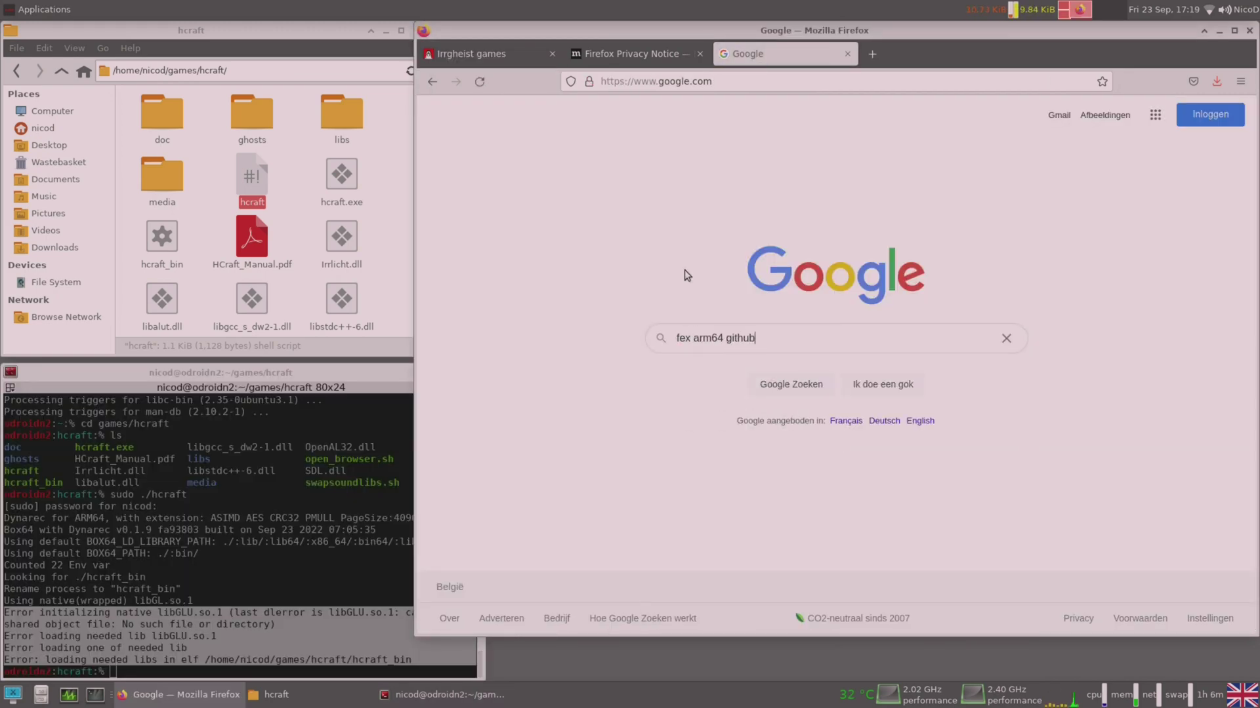
pyautogui.press('Return')
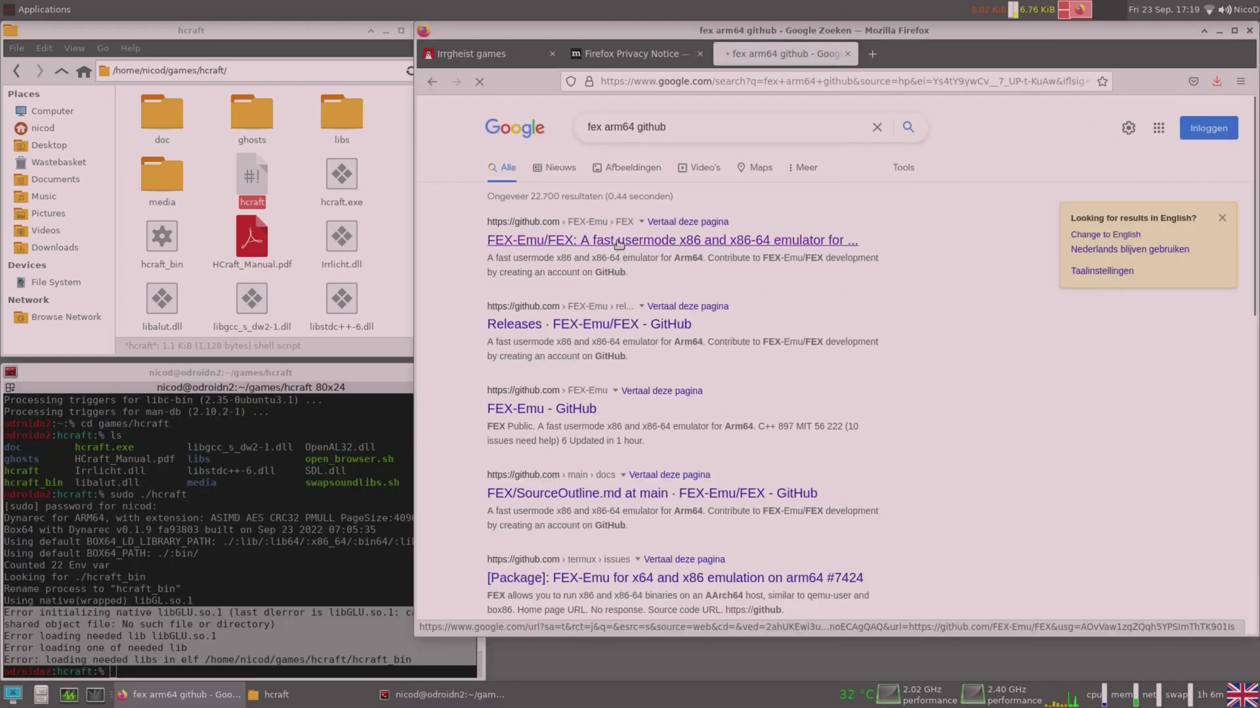
pyautogui.click(619, 242)
# - Review the readme's description of FEX and the Ubuntu releases covered by its install instructions
pyautogui.scroll(-10, 642, 225)
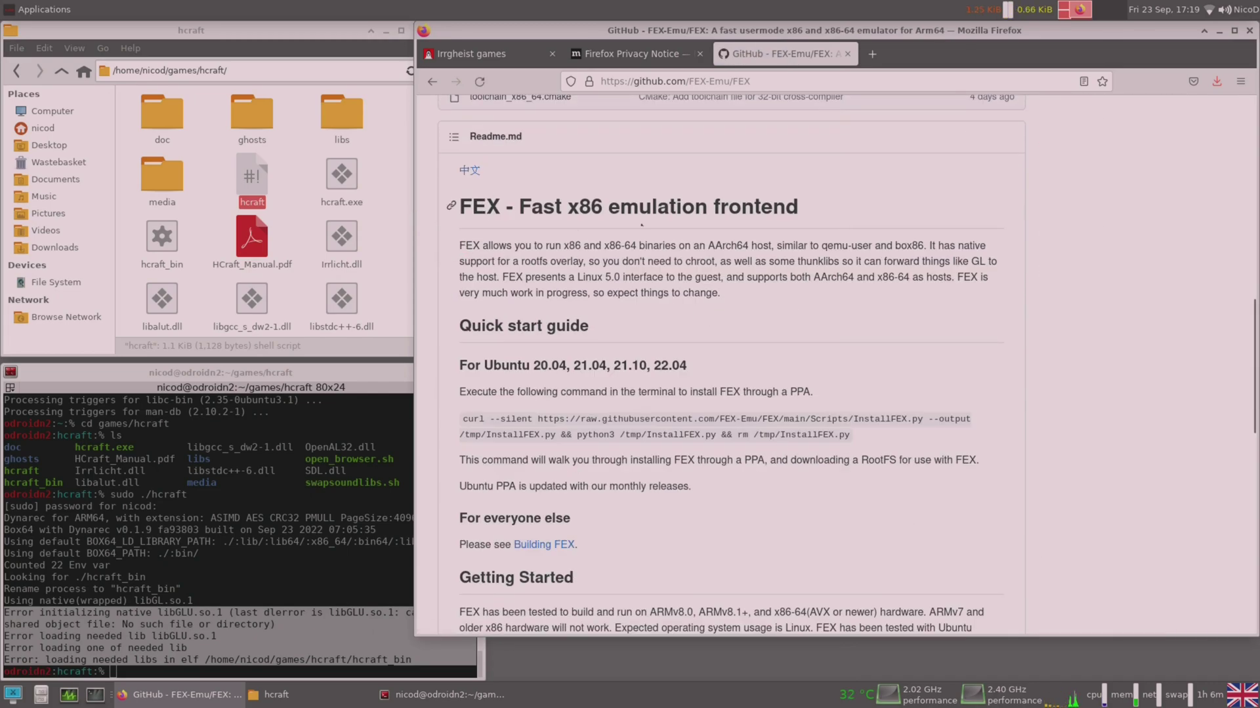
pyautogui.moveTo(641, 225); pyautogui.dragTo(805, 296)
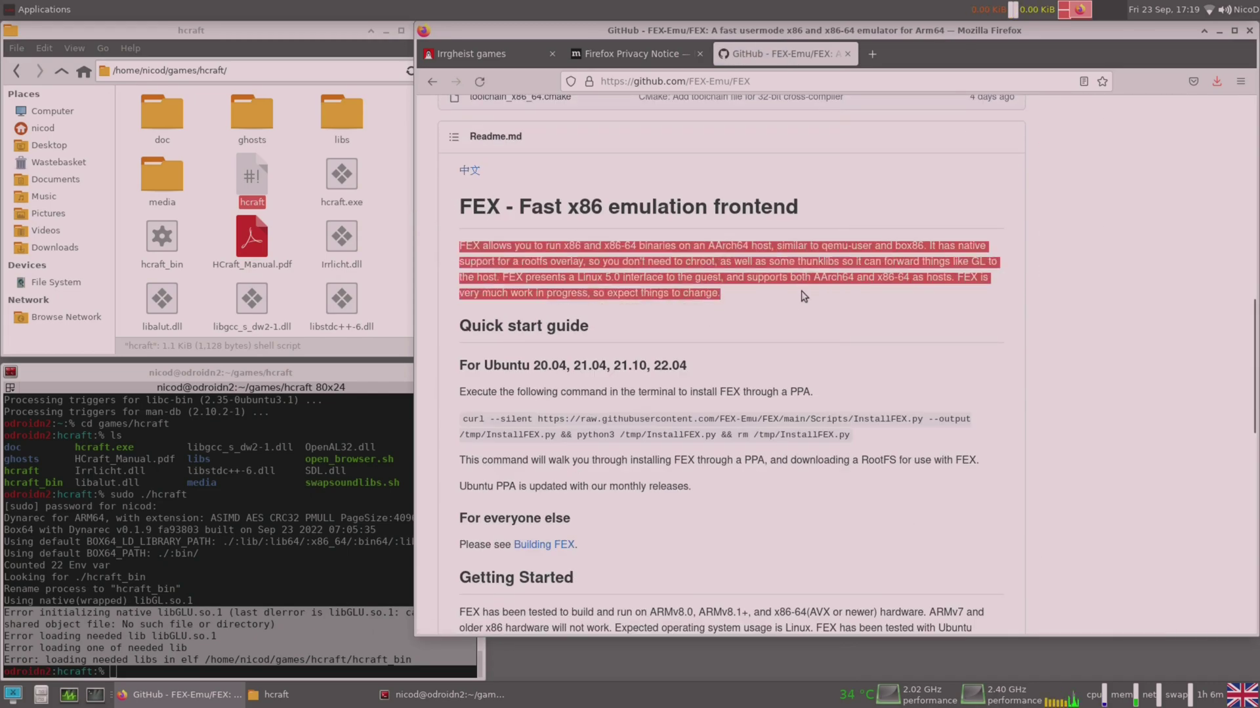
pyautogui.click(844, 301)
pyautogui.scroll(-3, 844, 301)
pyautogui.moveTo(460, 141); pyautogui.dragTo(685, 147)
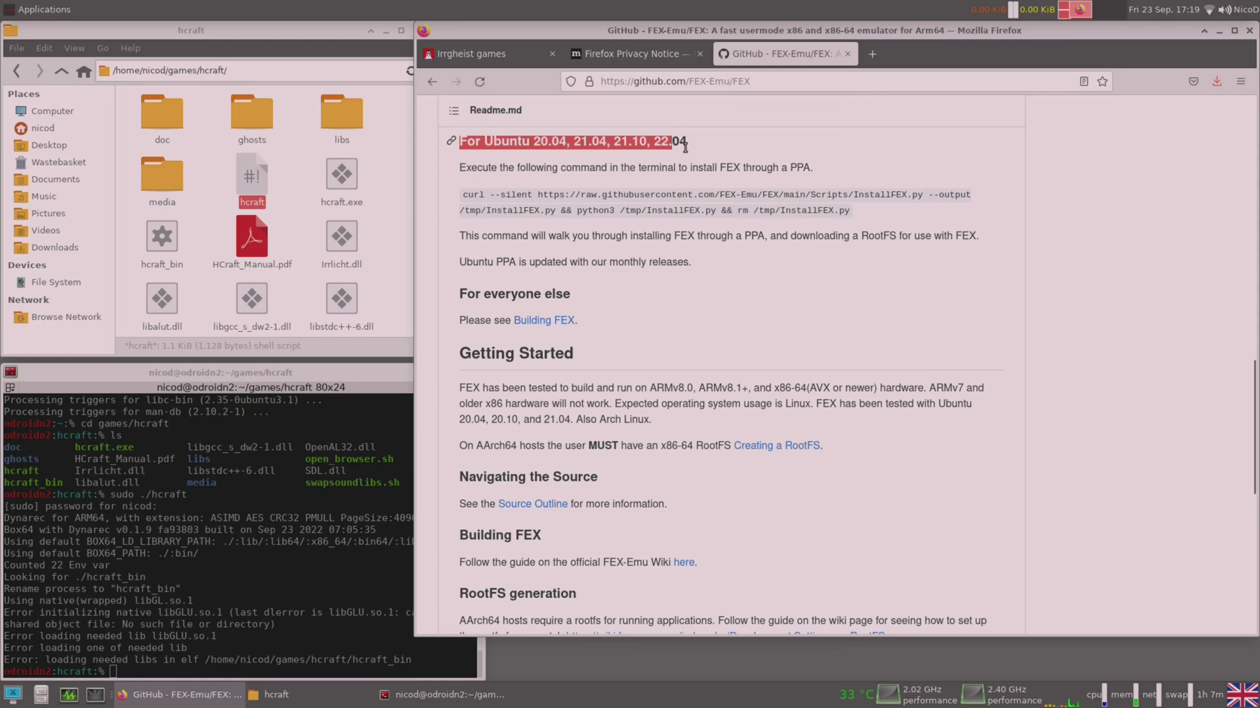
pyautogui.click(721, 156)
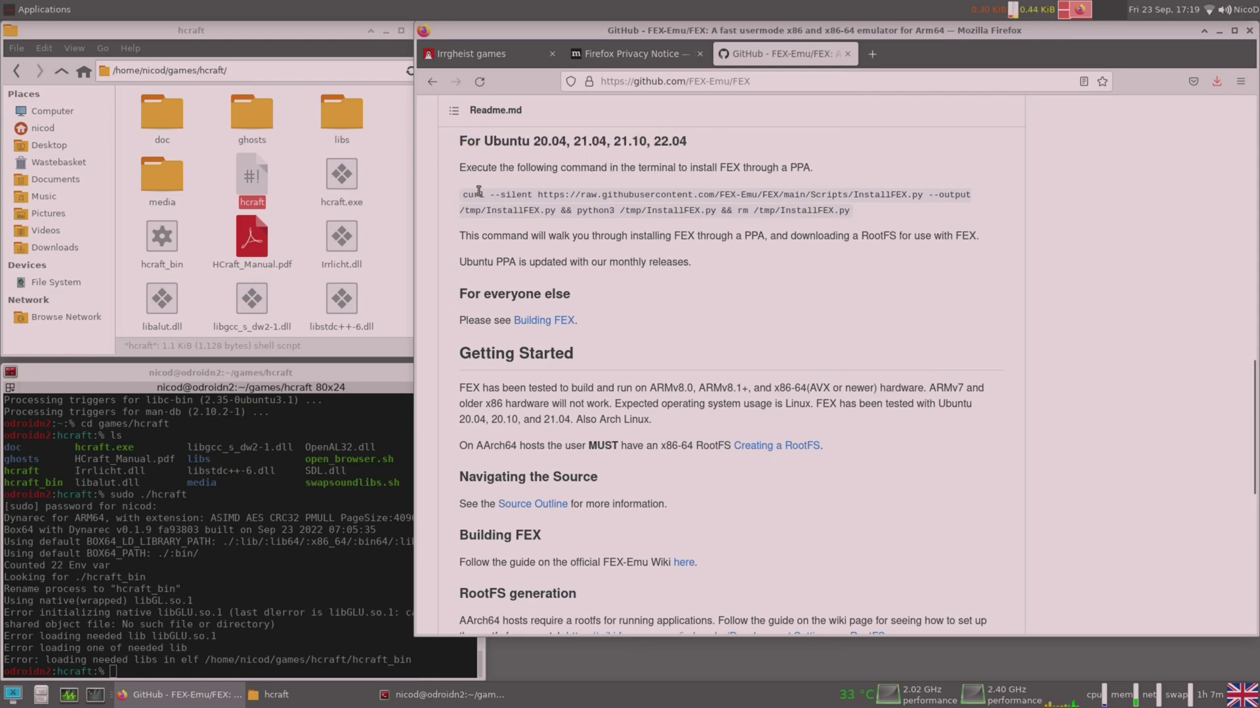
# - Copy the InstallFEX.py curl command from the readme and paste it at the terminal prompt
pyautogui.moveTo(462, 194); pyautogui.dragTo(890, 221)
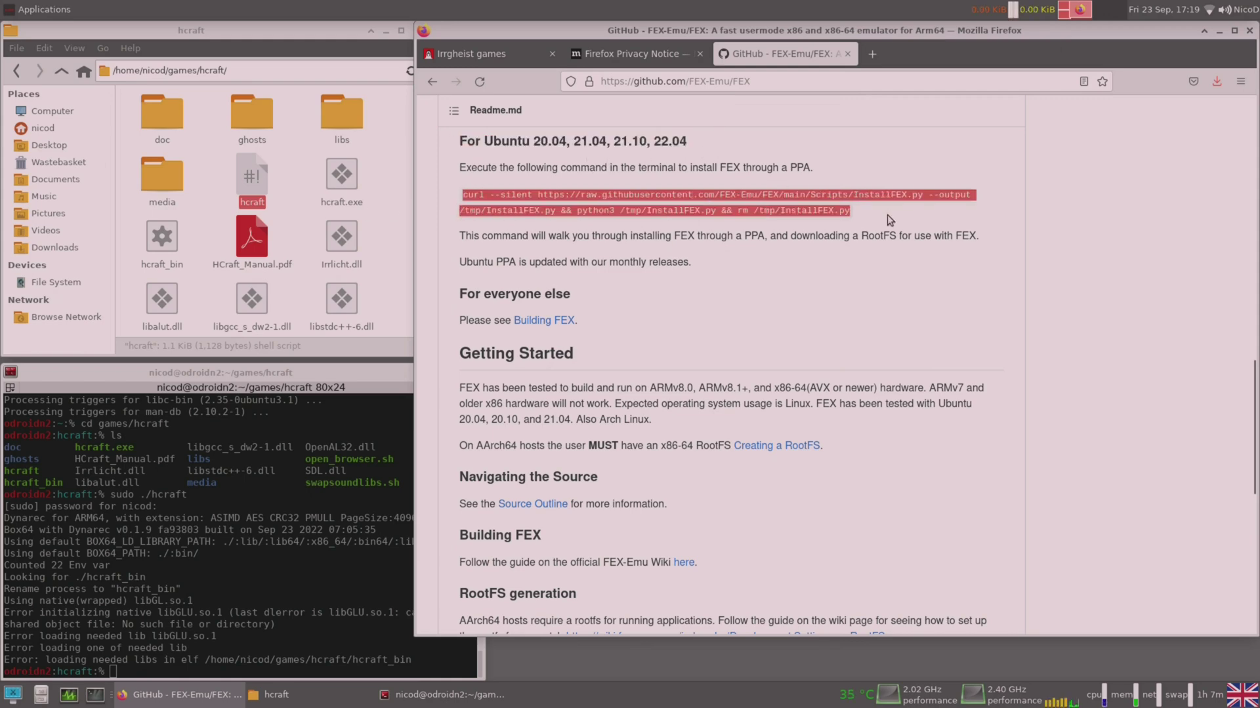
pyautogui.rightClick(713, 210)
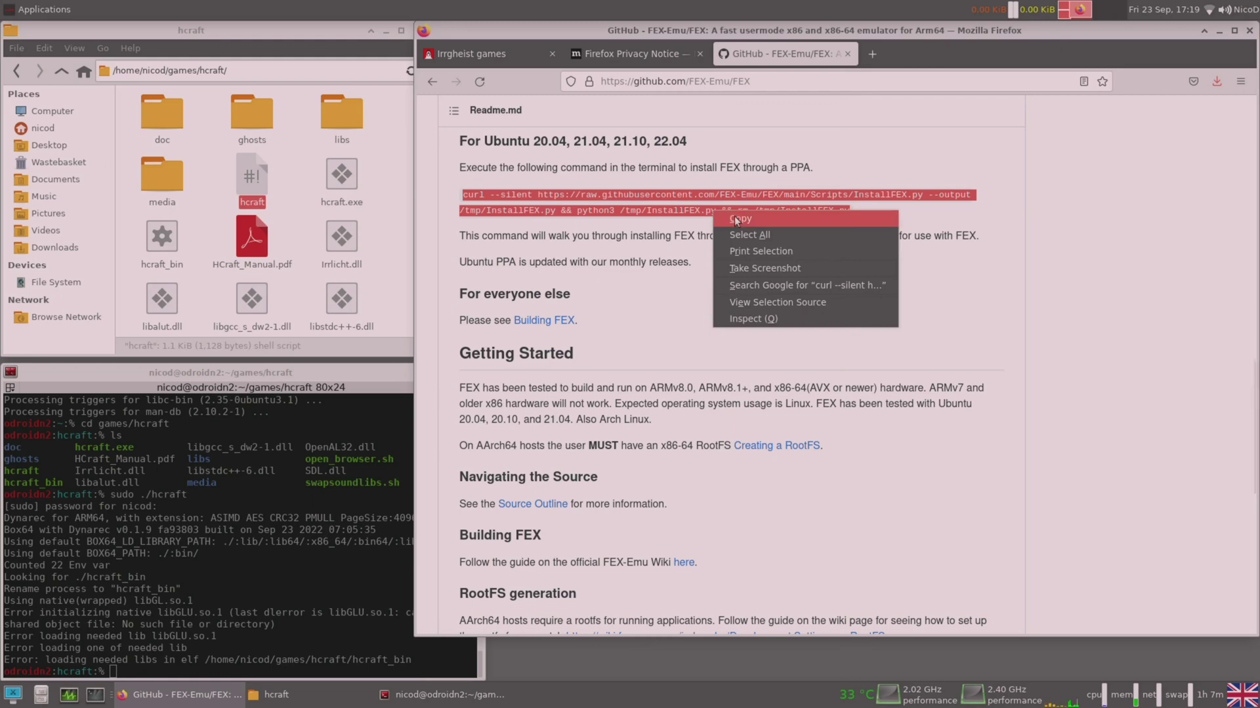
pyautogui.click(737, 220)
pyautogui.click(225, 669)
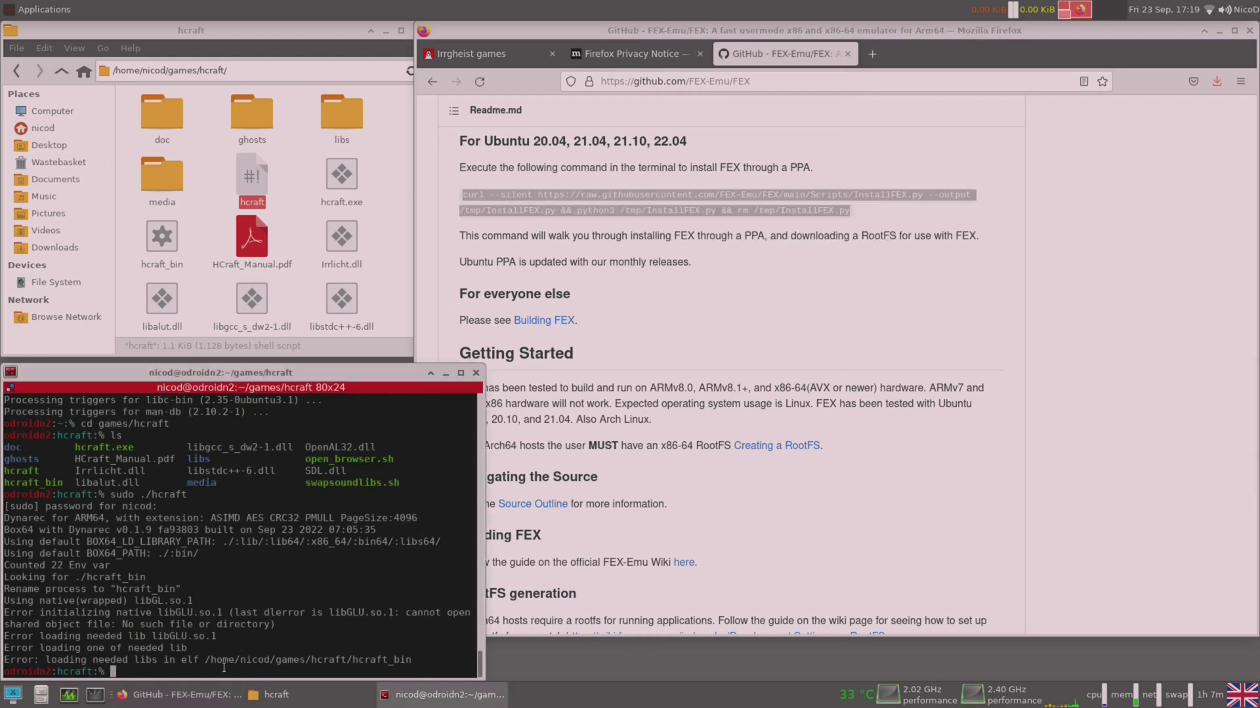
pyautogui.rightClick(225, 669)
pyautogui.click(278, 487)
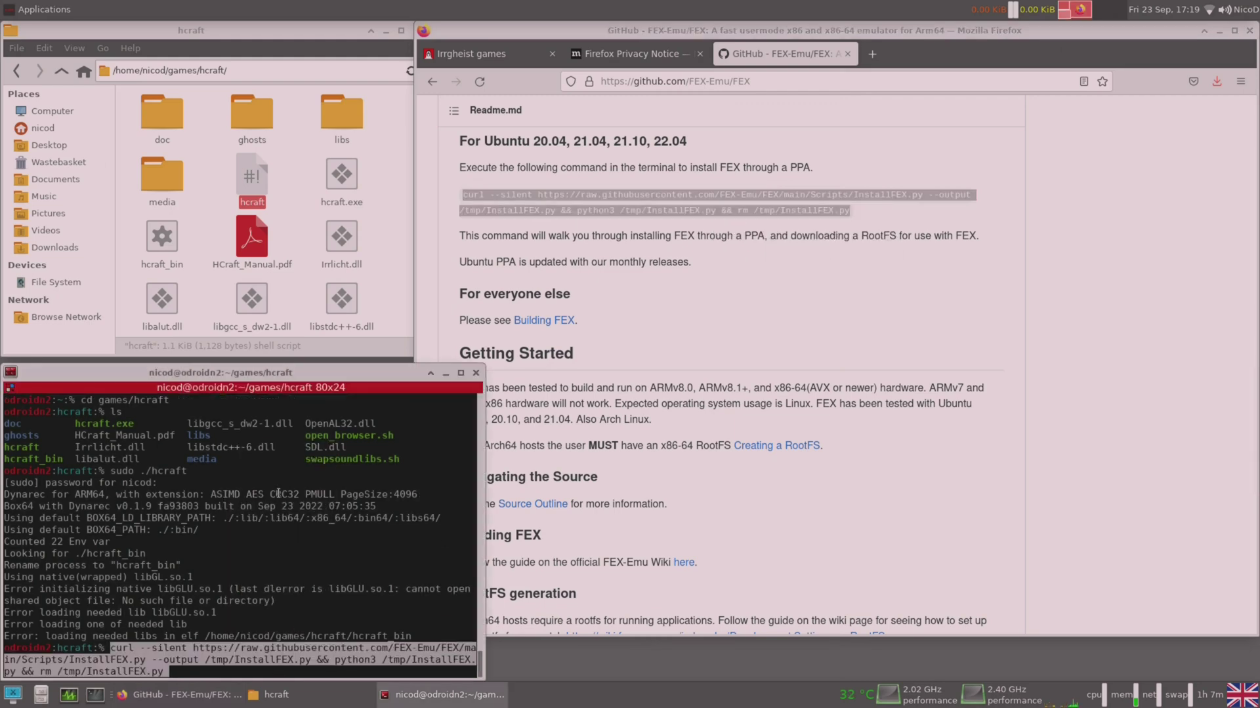
# - Run the pasted InstallFEX.py install command and maximize the terminal window
pyautogui.press('Return')
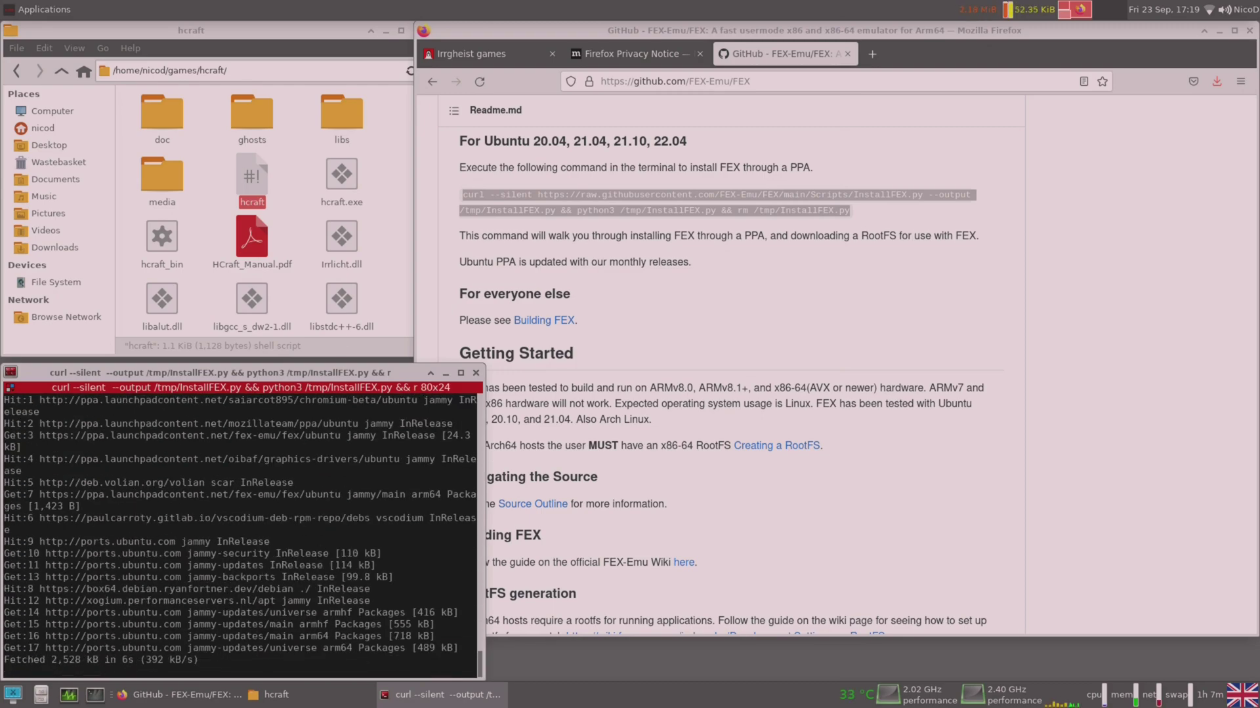
pyautogui.click(461, 373)
# - Open the terminal's preferences, set a larger custom font for the terminal titlebar in the global settings, and close them
pyautogui.rightClick(434, 307)
pyautogui.click(505, 473)
pyautogui.click(309, 145)
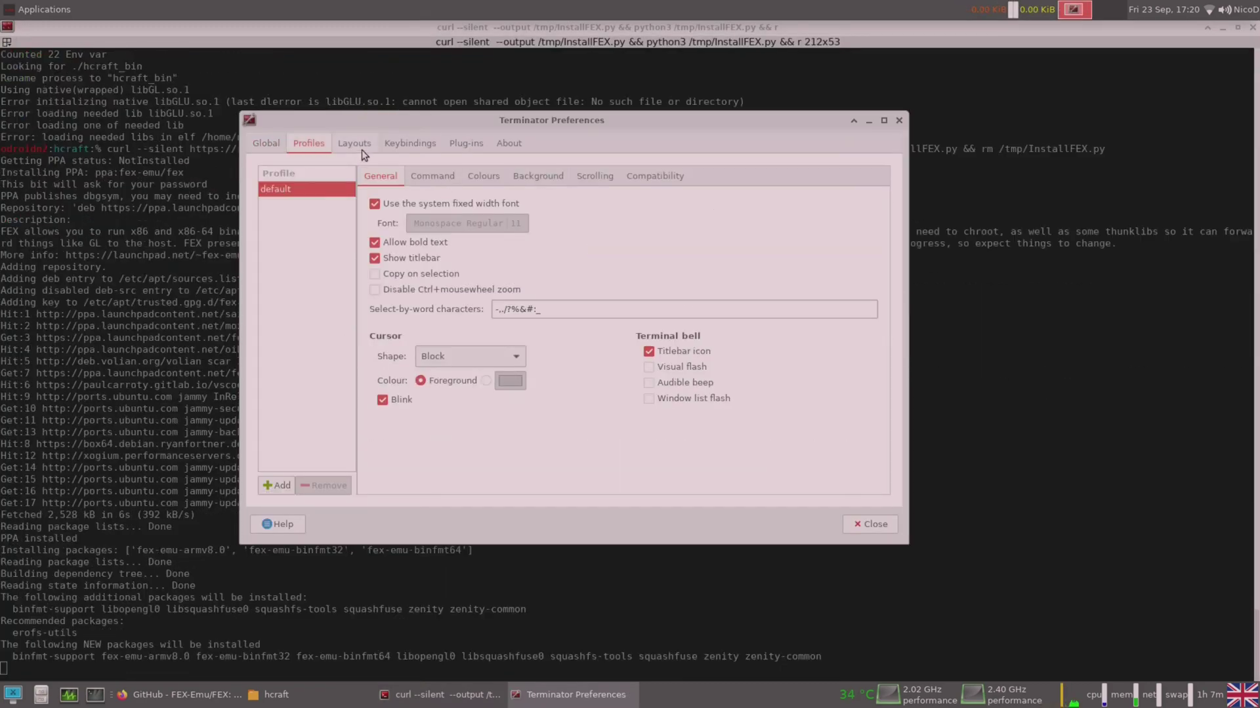
pyautogui.click(358, 146)
pyautogui.click(309, 145)
pyautogui.click(266, 144)
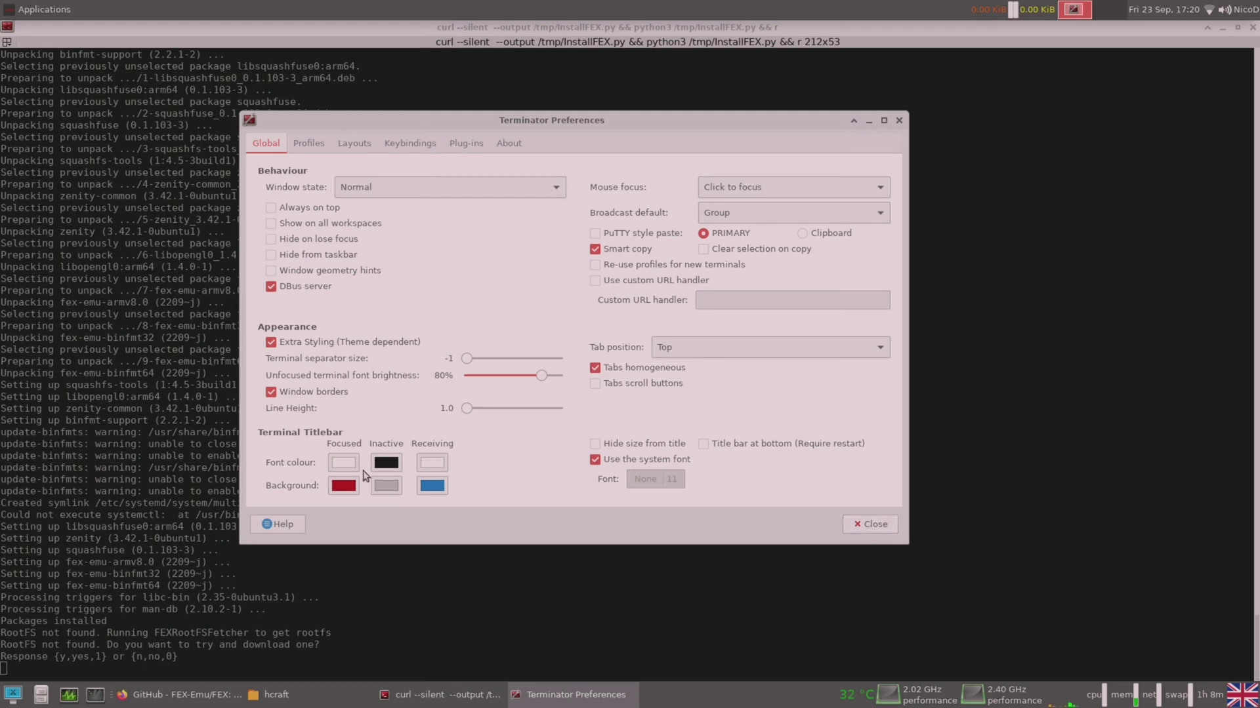
pyautogui.click(679, 482)
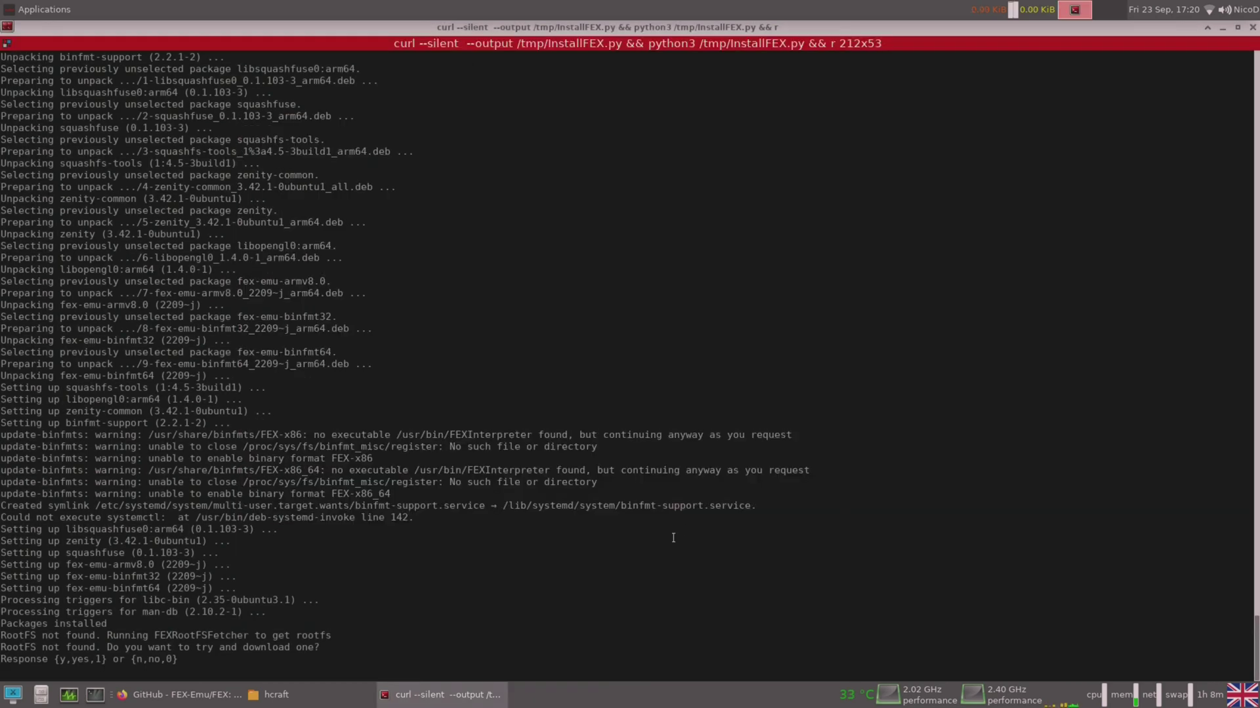
# - Accept the RootFS download with "y", select the Ubuntu 22.04 (SquashFS) image and confirm downloading it
pyautogui.write('y')
pyautogui.press('Return')
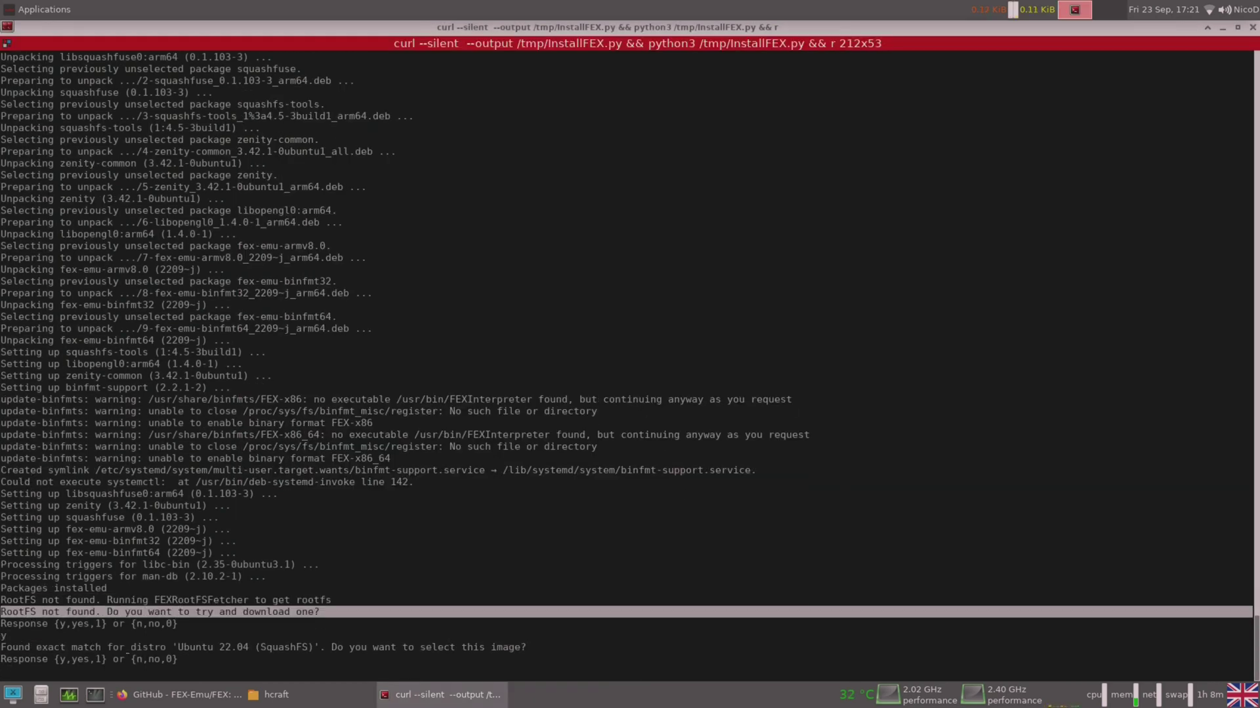
pyautogui.write('y')
pyautogui.press('Return')
pyautogui.write('y')
pyautogui.press('Return')
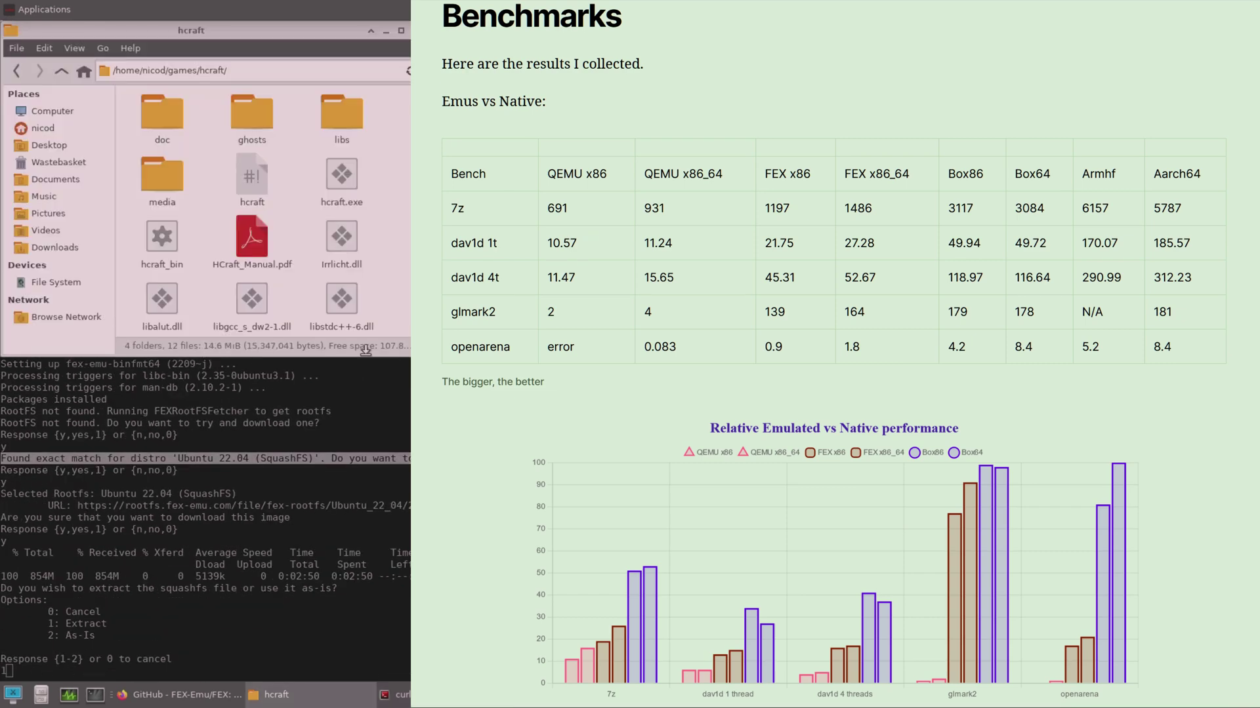
# - Choose option 1 to extract the squashfs file and answer "y" to set the RootFS as default
pyautogui.write('1')
pyautogui.press('Return')
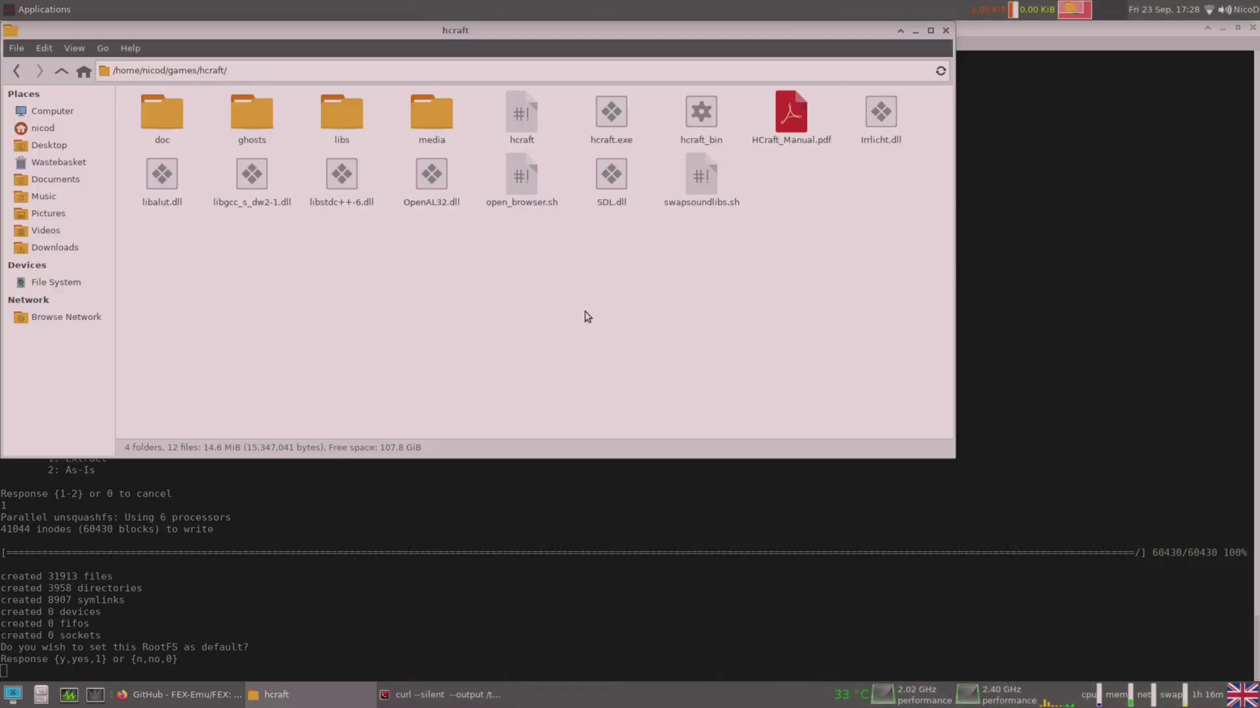
pyautogui.click(112, 660)
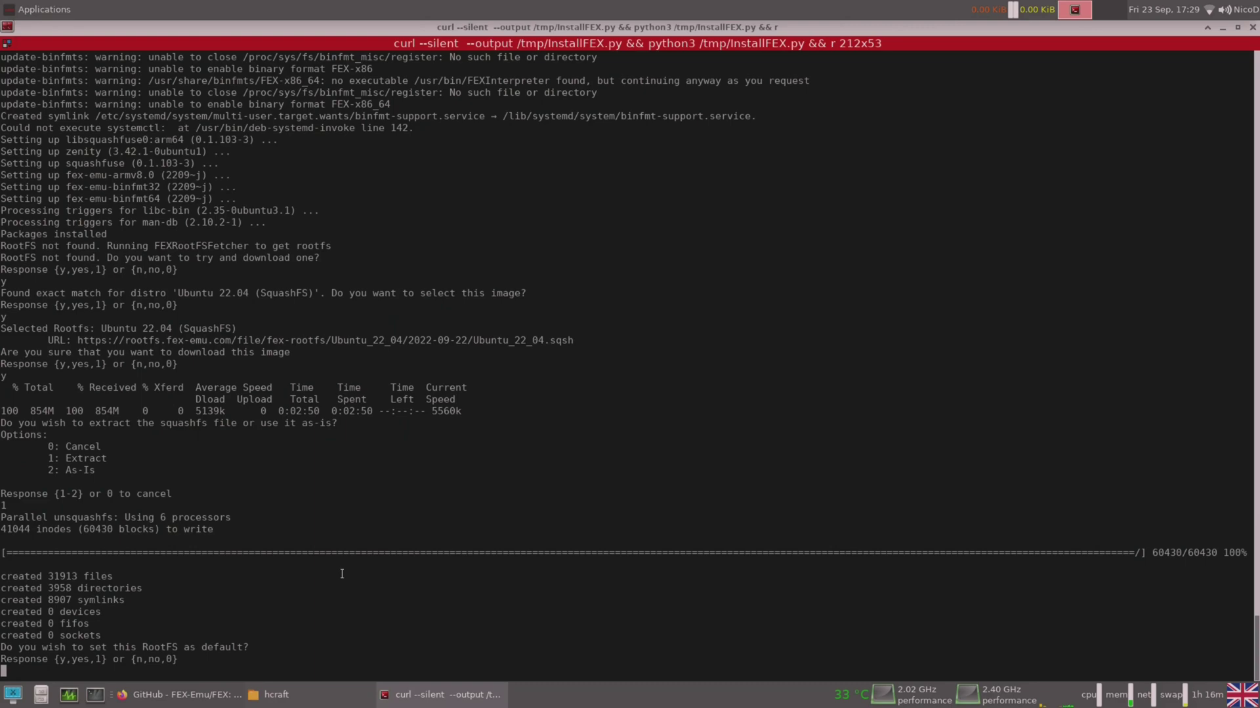
pyautogui.write('y')
pyautogui.press('Return')
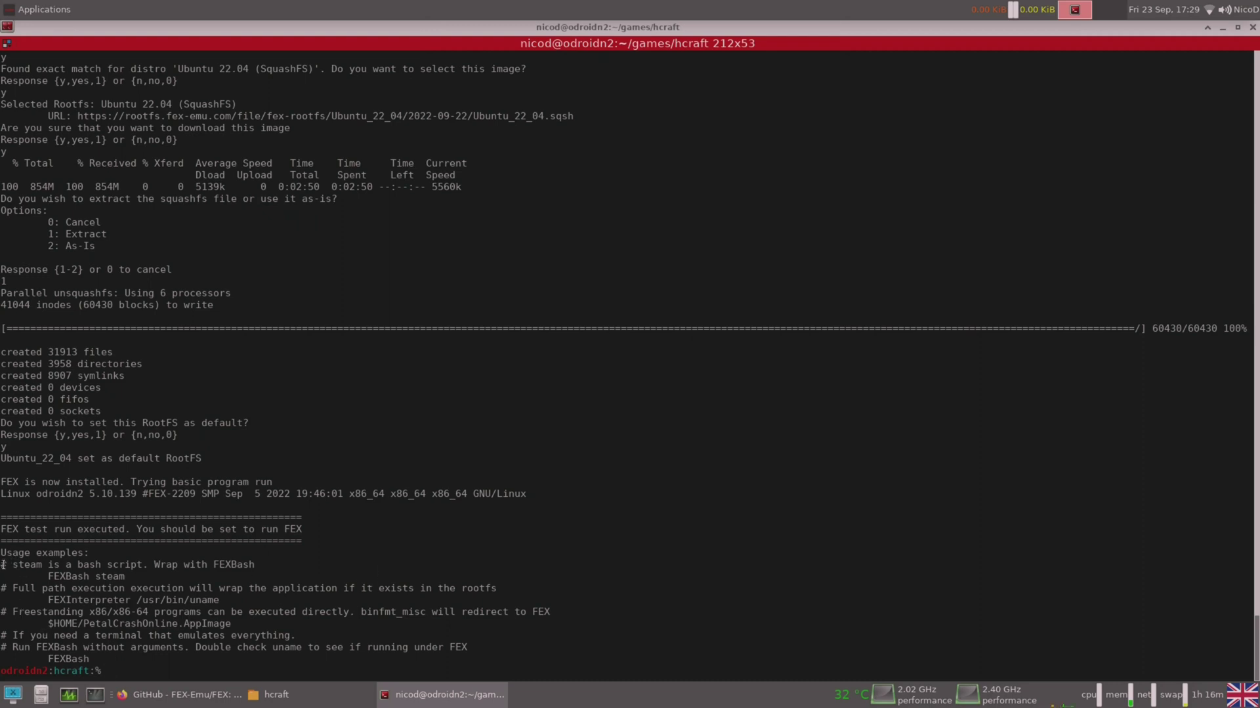
# - Highlight the FEXBash usage examples in the installer output and try to start the emulated shell with "FEXbash"
pyautogui.moveTo(5, 562); pyautogui.dragTo(237, 598)
pyautogui.click(217, 659)
pyautogui.write('fex')
pyautogui.press('BackSpace')
pyautogui.press('BackSpace')
pyautogui.write('EXbash')
pyautogui.press('Return')
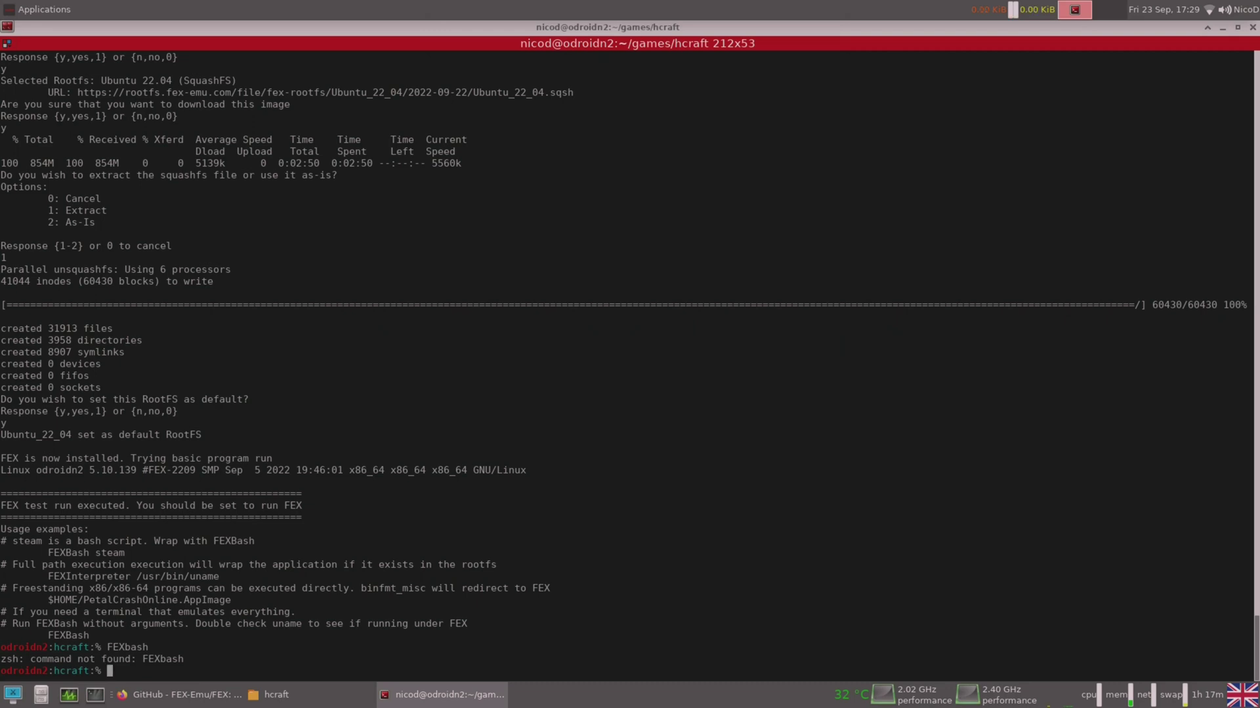
# - Start the emulated shell by running "FEXBash"
pyautogui.write('FEXBash')
pyautogui.press('Return')
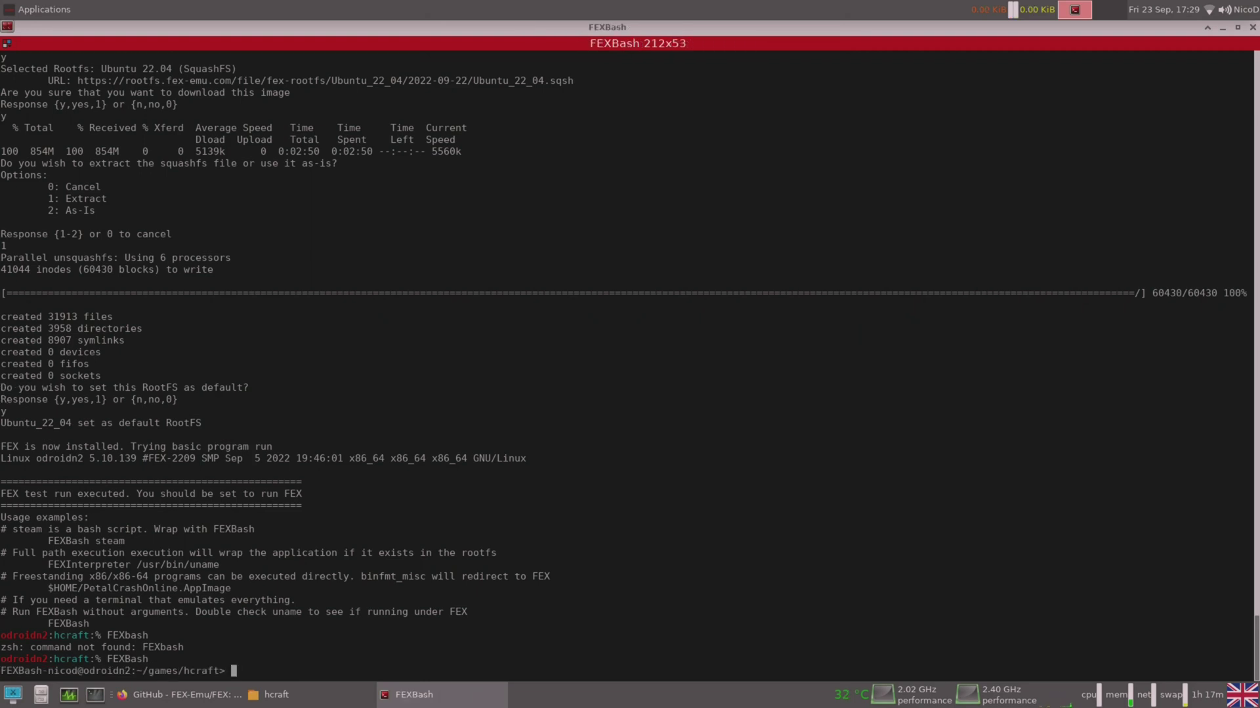
# - Launch the hcraft game script from its folder in the FEXBash shell
pyautogui.write('./')
pyautogui.write('aft')
pyautogui.press('Return')
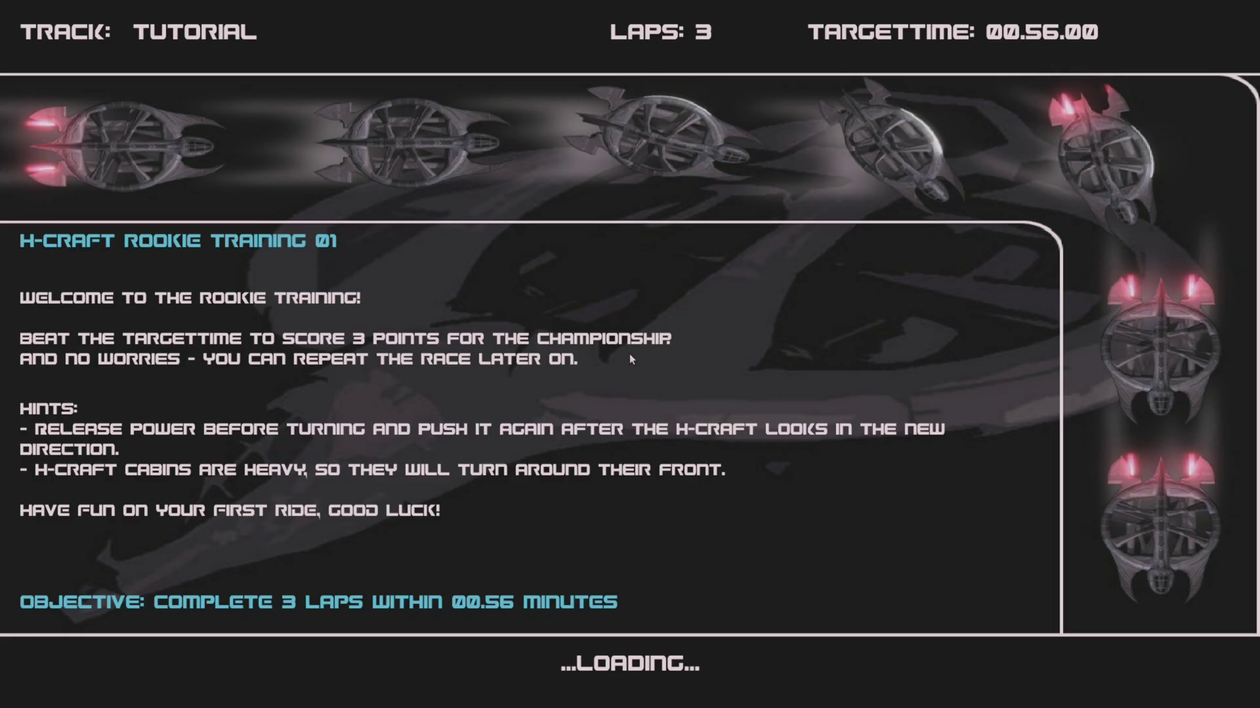
# - Start the H-Craft Rookie Training 01 race on the Tutorial track and steer the craft through the first right-hand curve
pyautogui.press('Return')
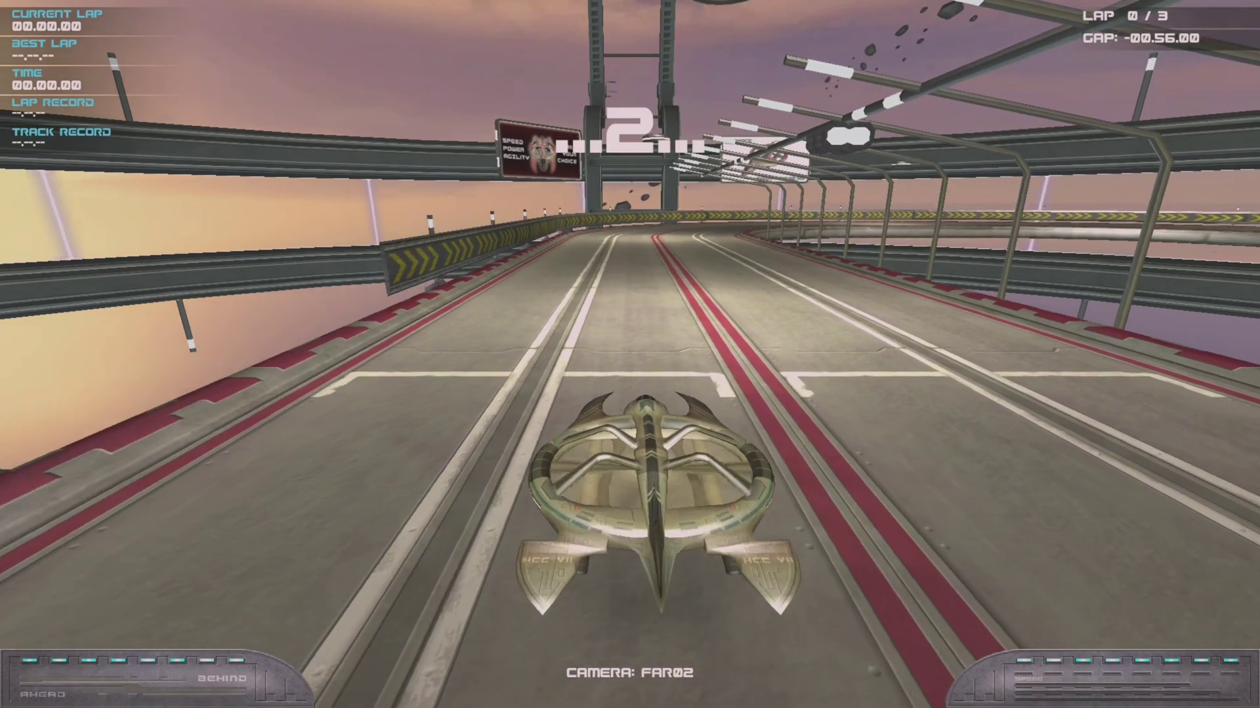
pyautogui.press('Up')
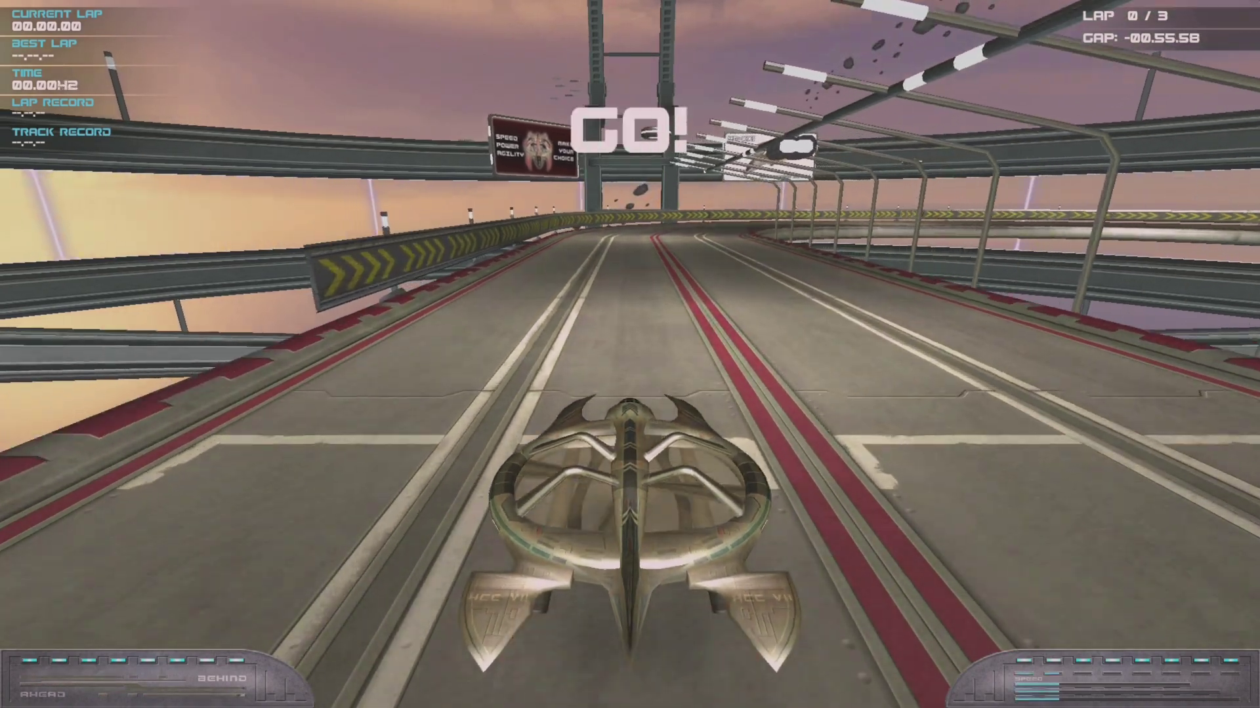
pyautogui.press('Right')
pyautogui.press('Right')
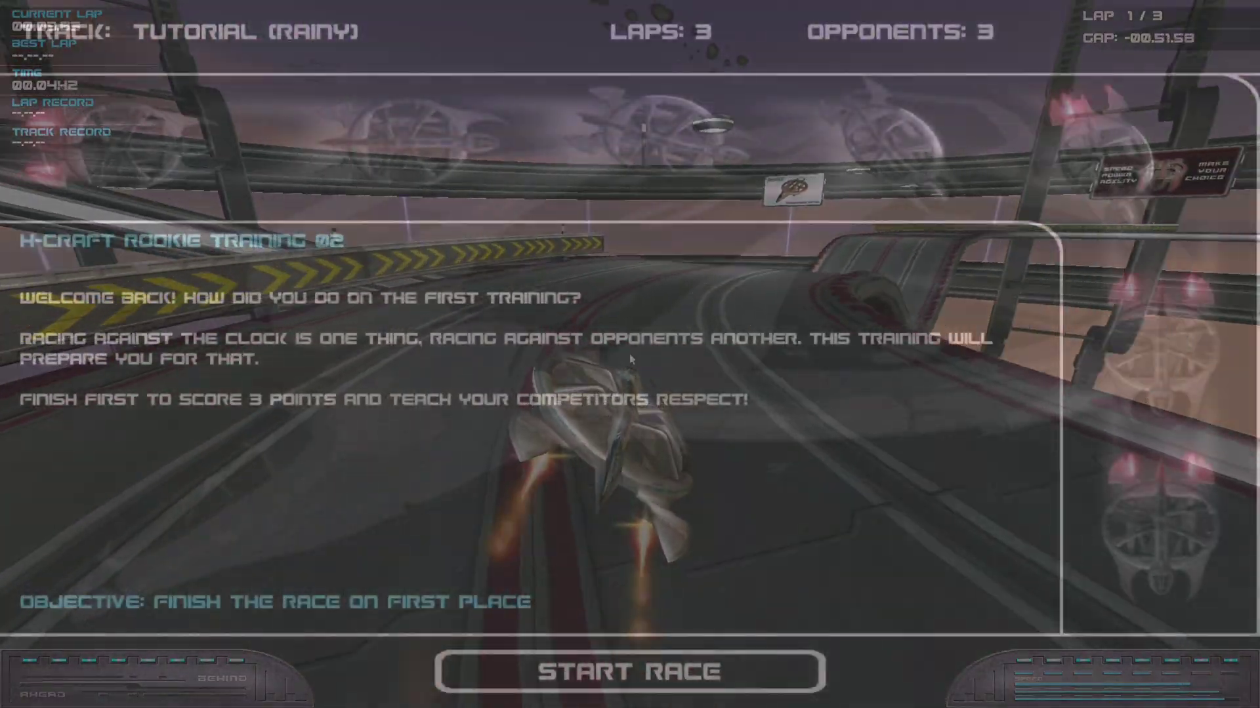
# - Start Rookie Training 02 on the rainy Tutorial track and race the craft around the first lap against three opponents
pyautogui.press('Return')
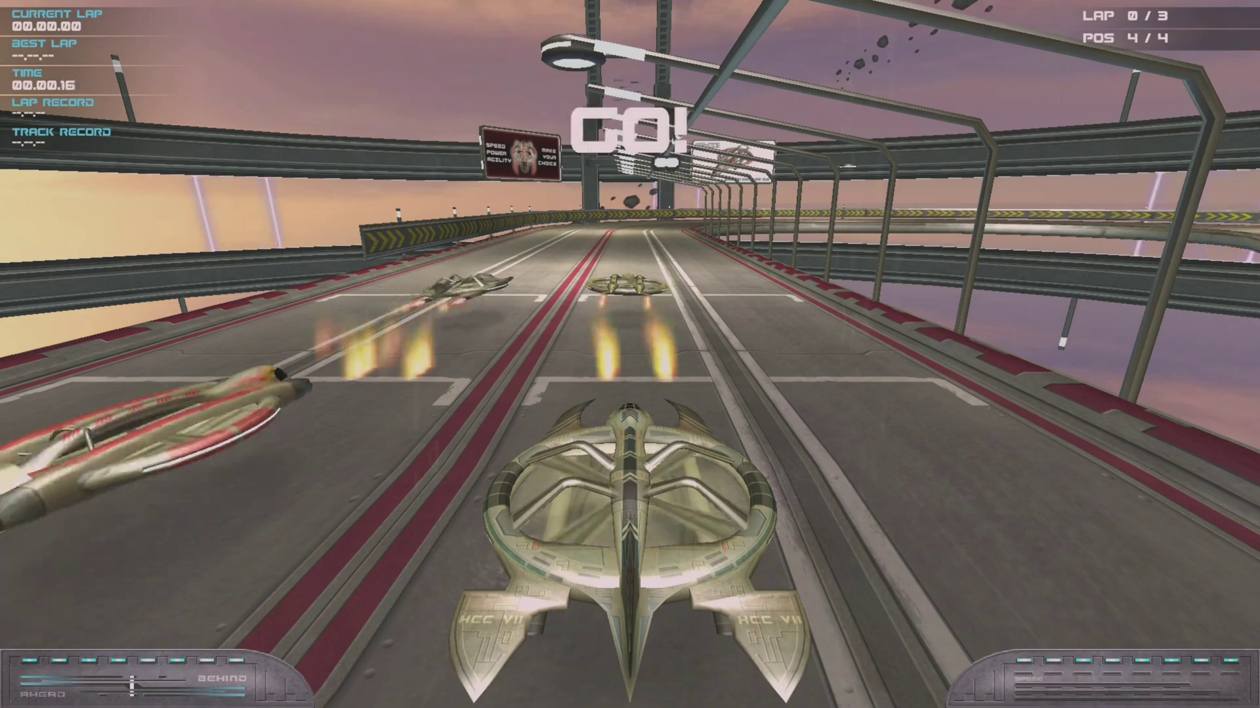
pyautogui.press('Up')
pyautogui.press('Right')
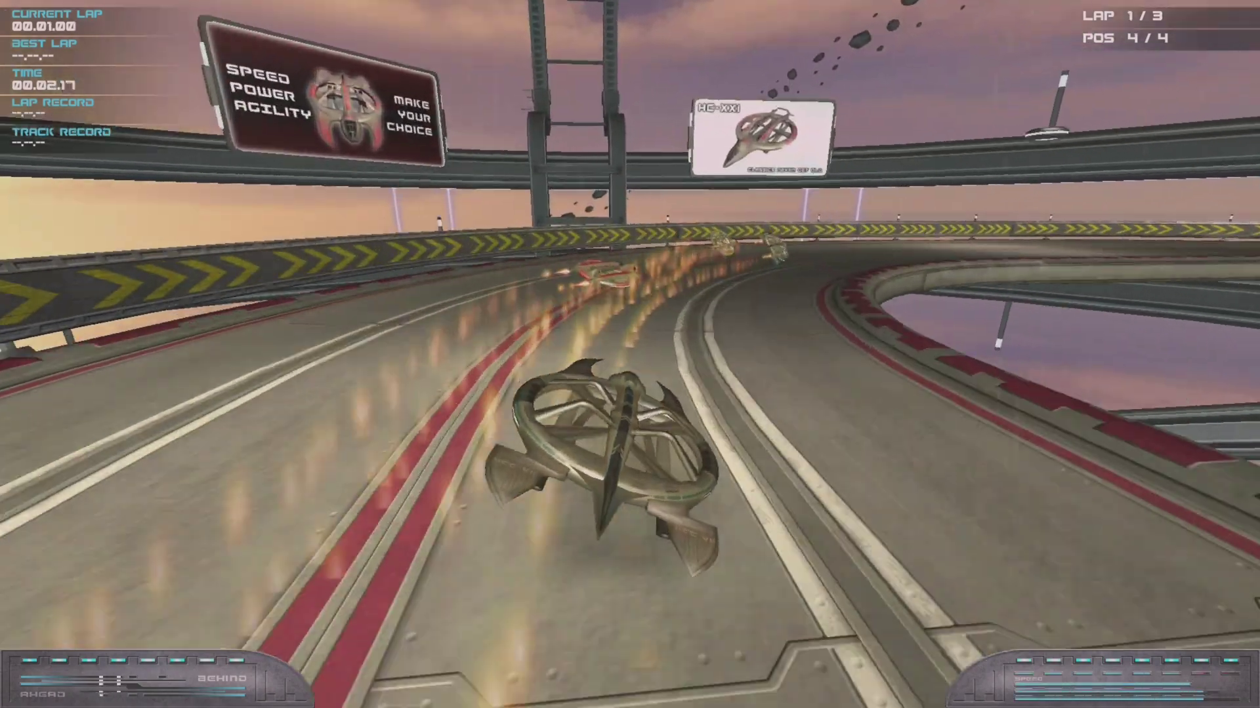
pyautogui.press('Up')
pyautogui.press('Right')
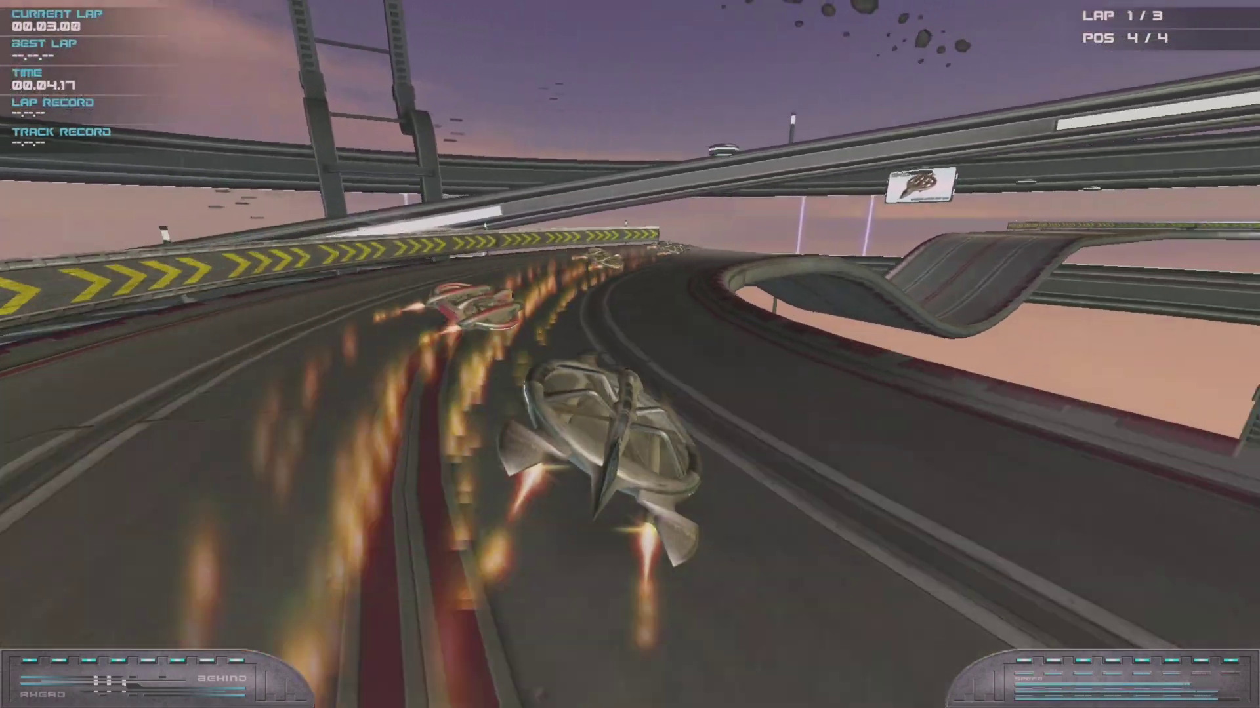
pyautogui.press('Up')
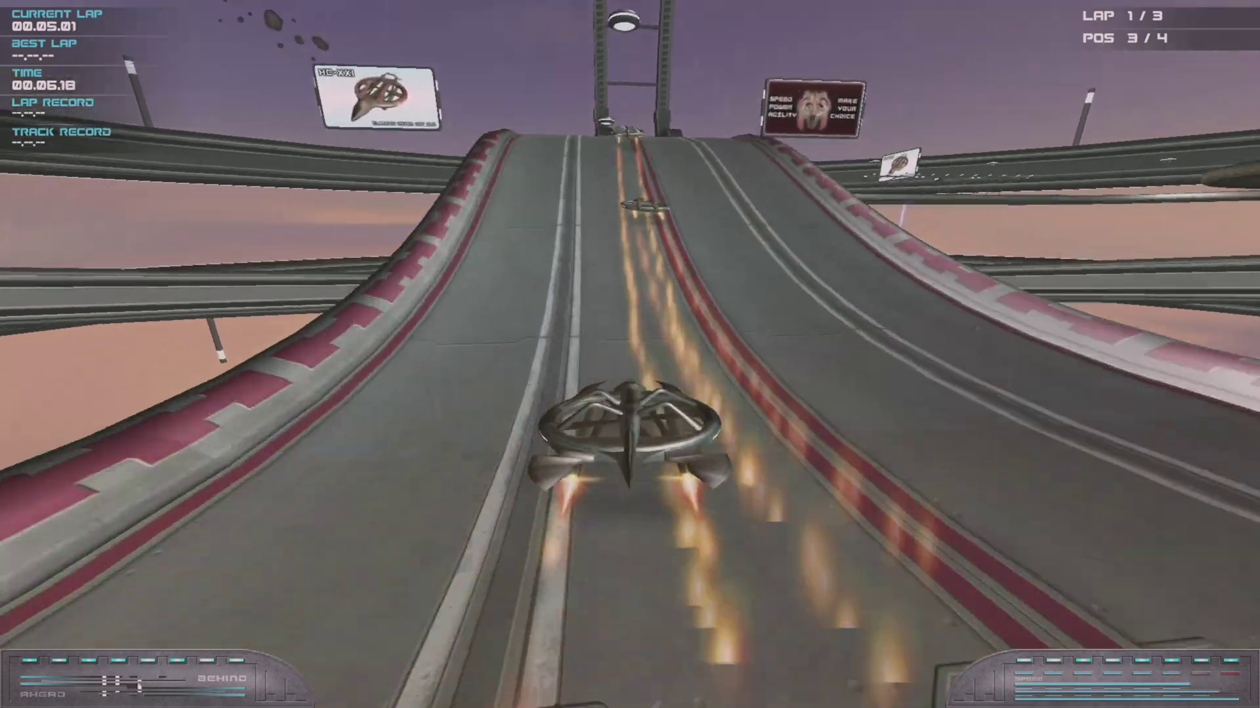
pyautogui.press('Right')
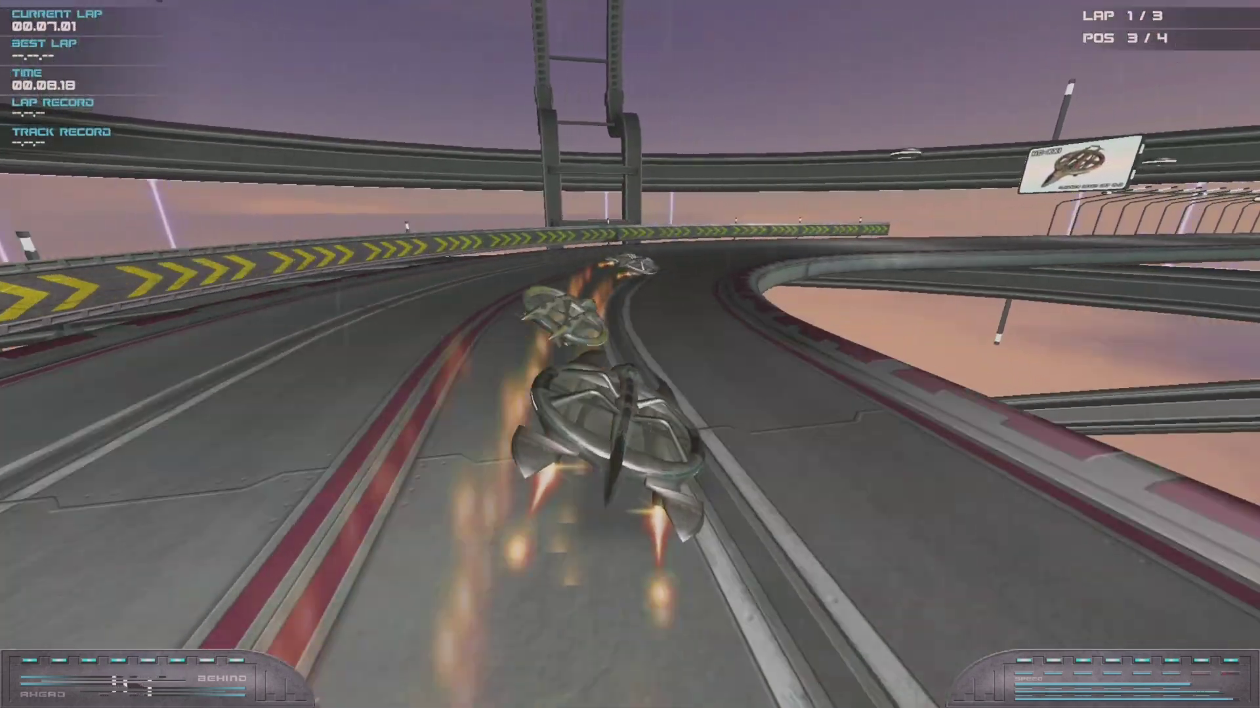
pyautogui.press('Left')
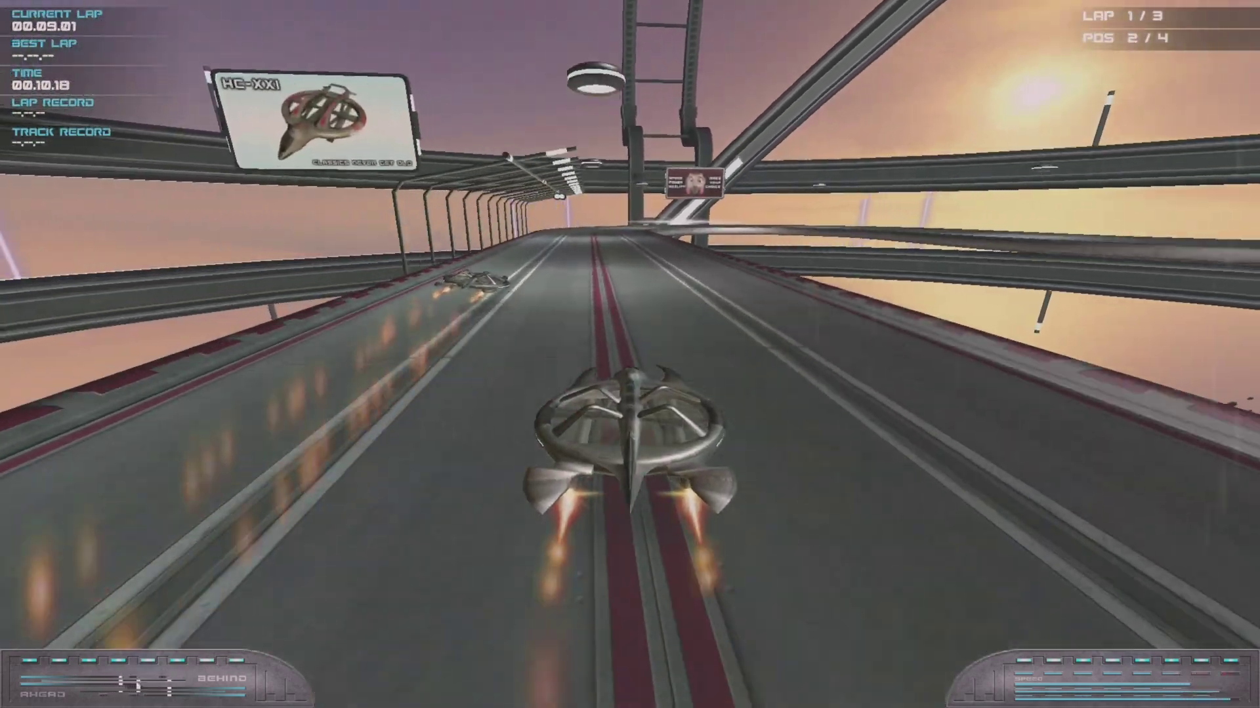
pyautogui.press('Right')
pyautogui.press('Right')
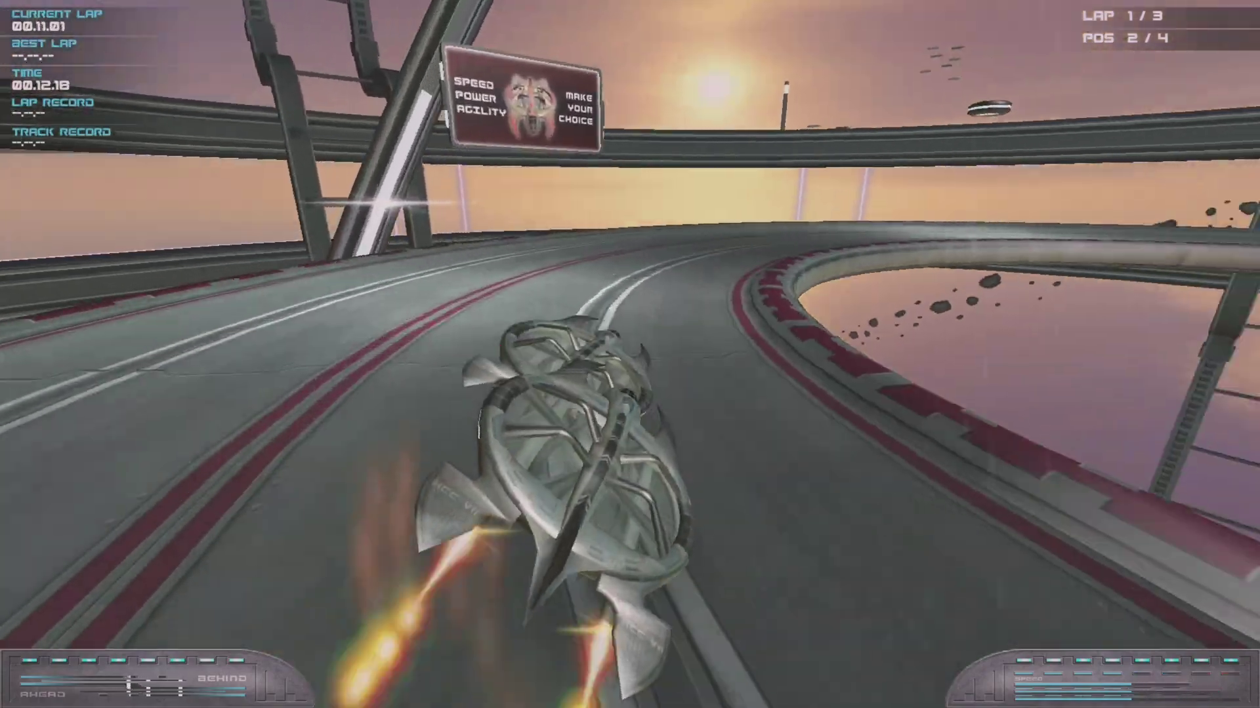
pyautogui.press('Right')
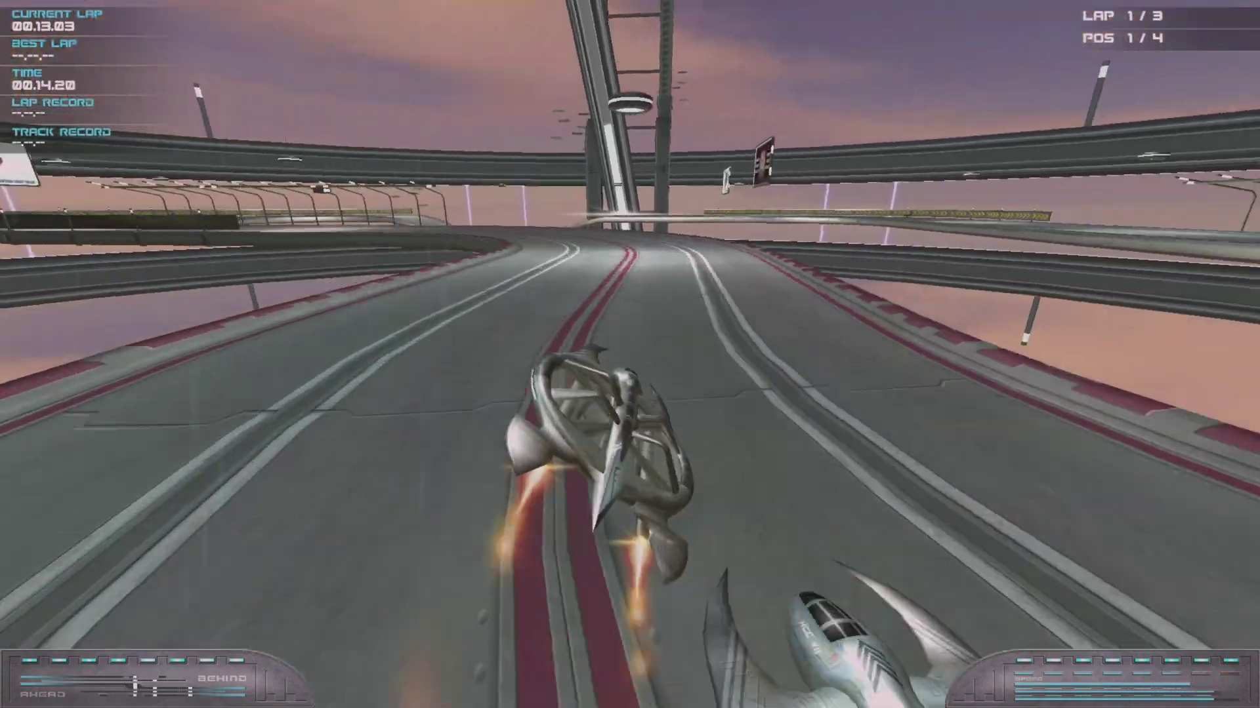
pyautogui.press('Left')
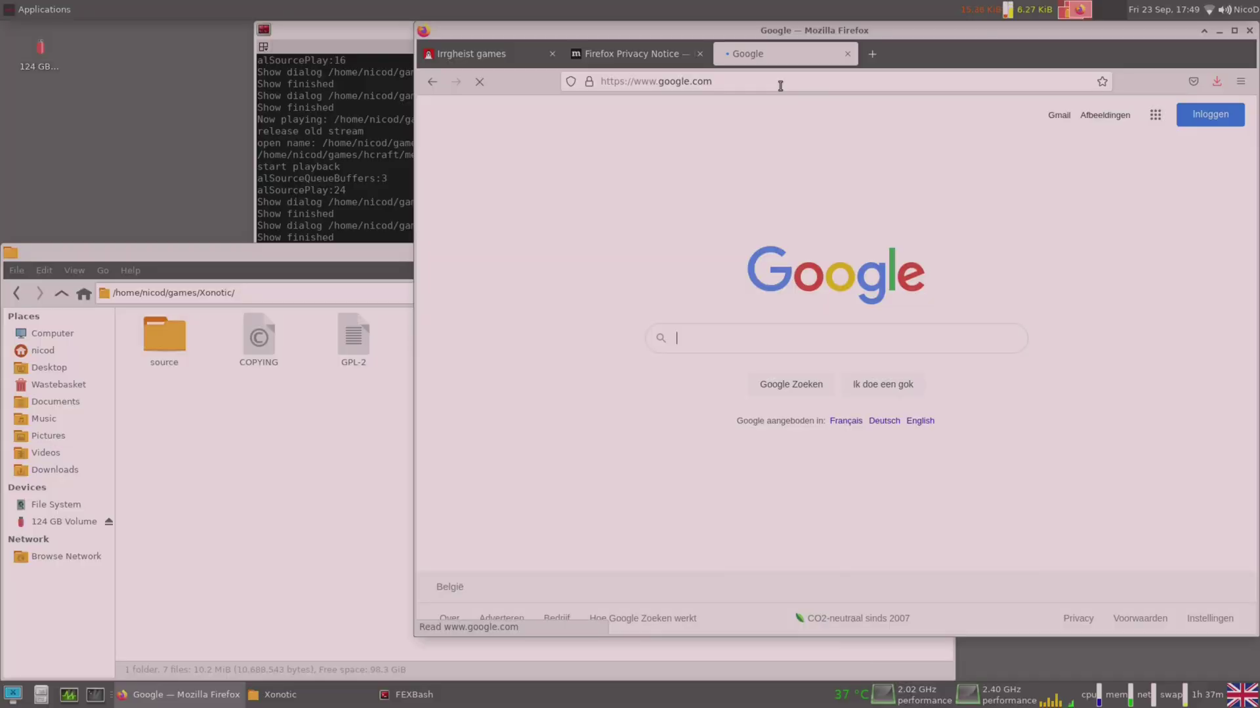
# - Search Google for "xonotic download" in Firefox, and download Xonotic 0.8.5 through the xonotic.org mirror on its download page
pyautogui.write('xonotix')
pyautogui.press('BackSpace')
pyautogui.write('c download')
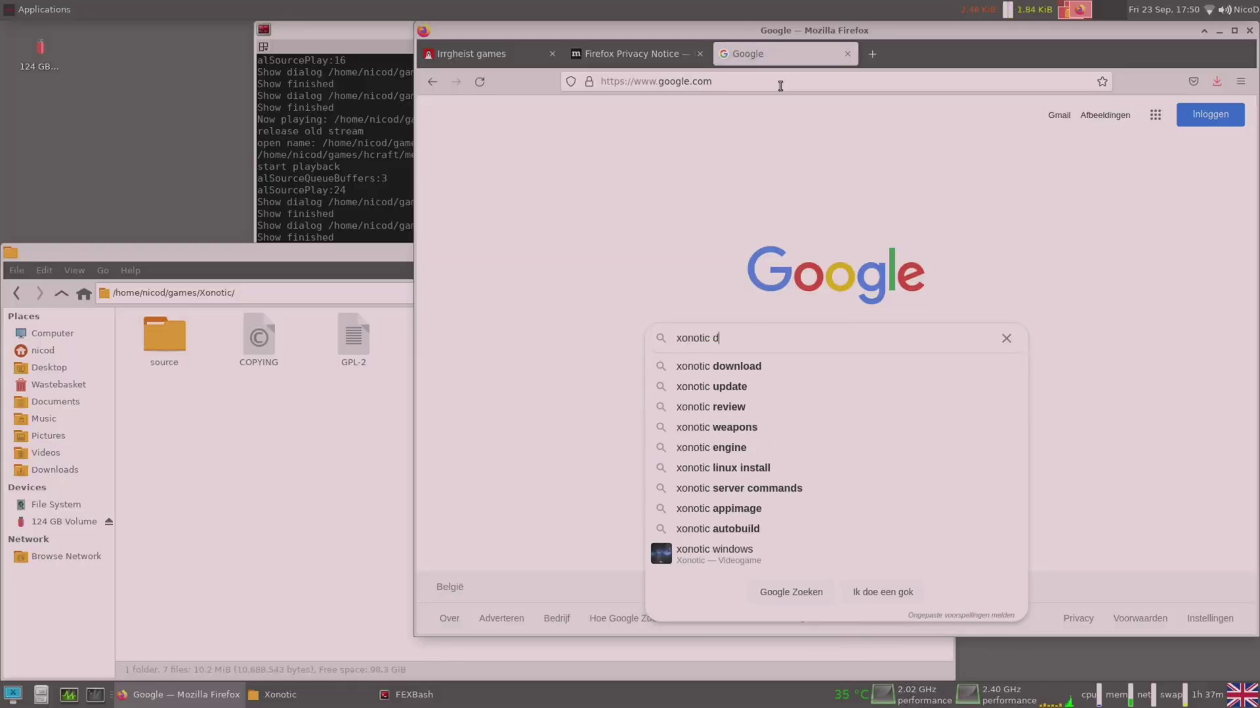
pyautogui.press('Return')
pyautogui.click(588, 275)
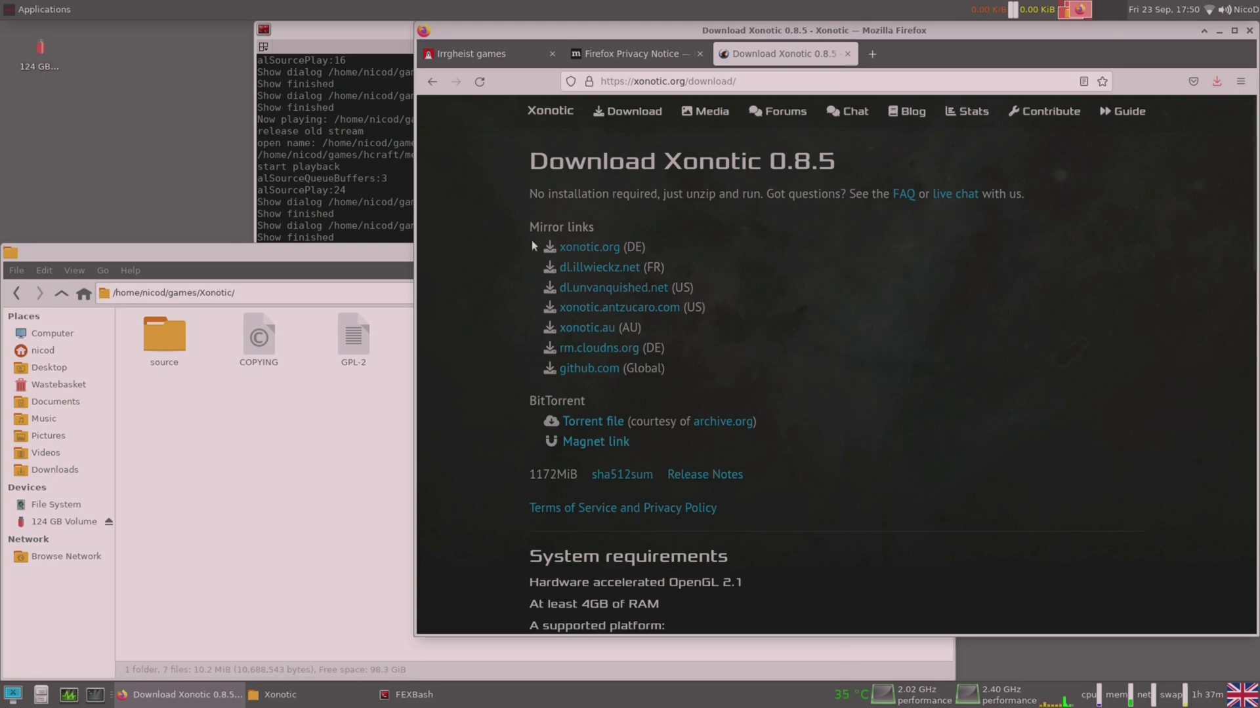
pyautogui.click(589, 249)
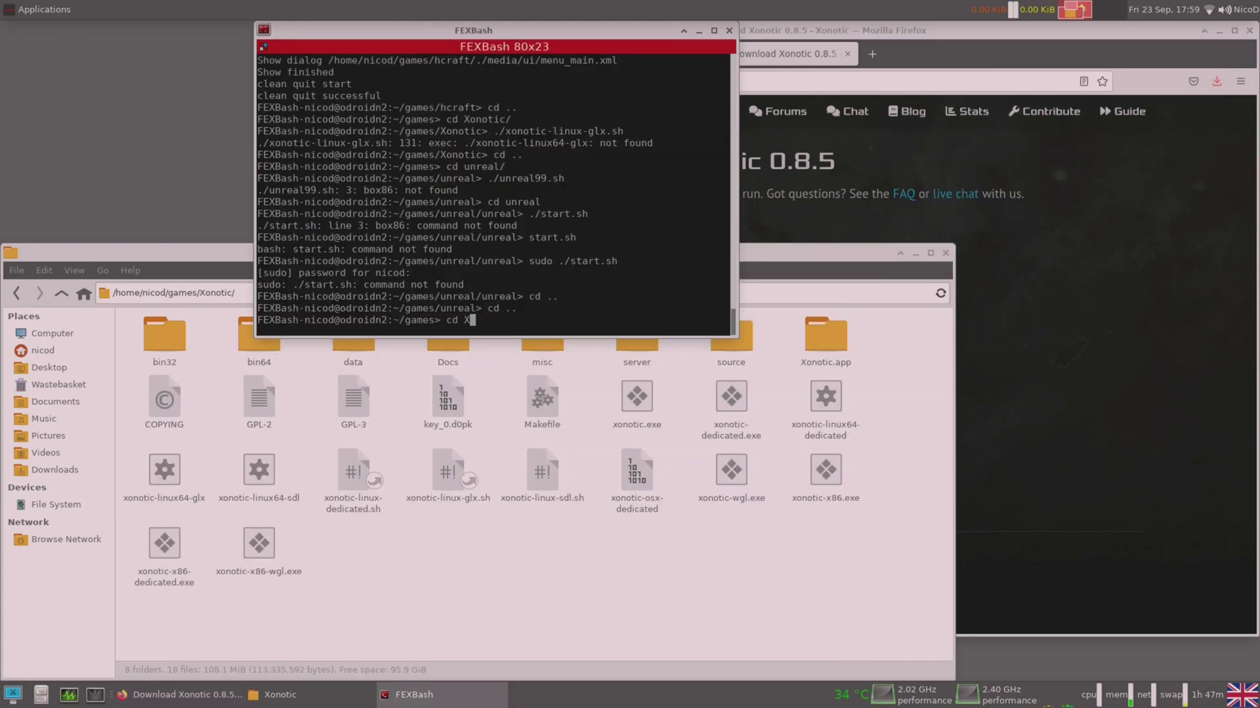
# - Change to the Xonotic folder in the FEXBash terminal and launch "./xonotic-linux64-glx"
pyautogui.press('Return')
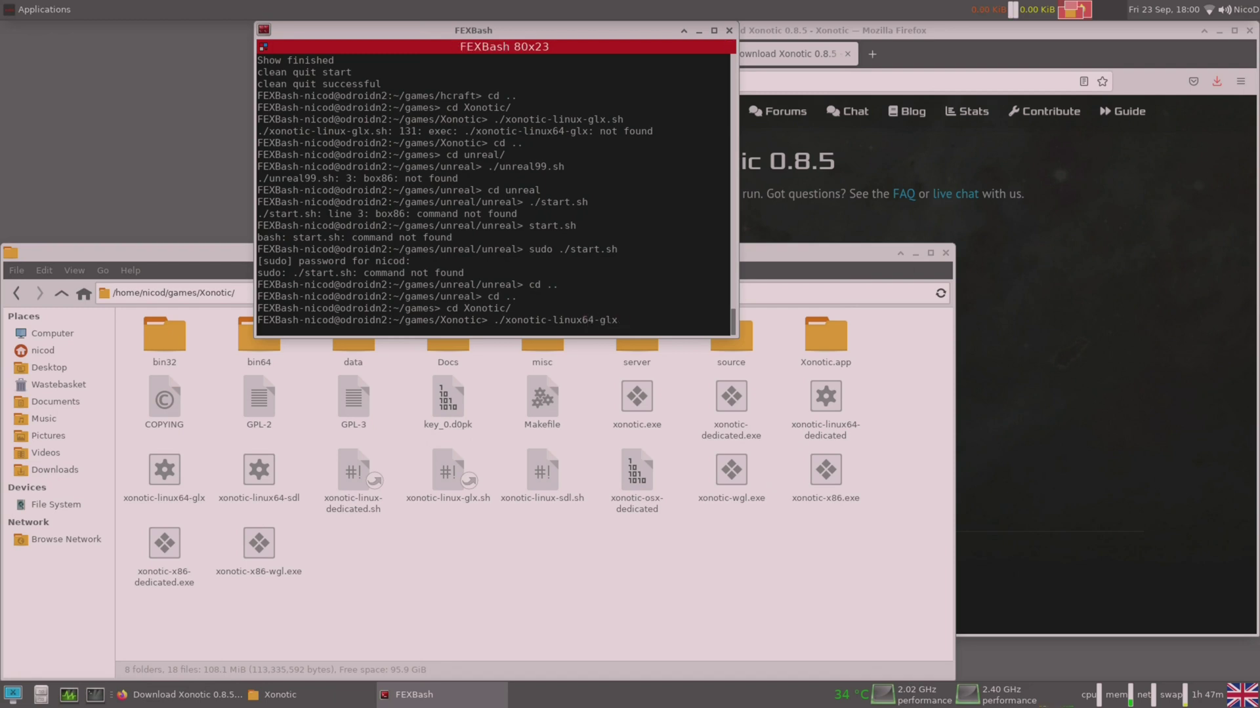
pyautogui.press('Return')
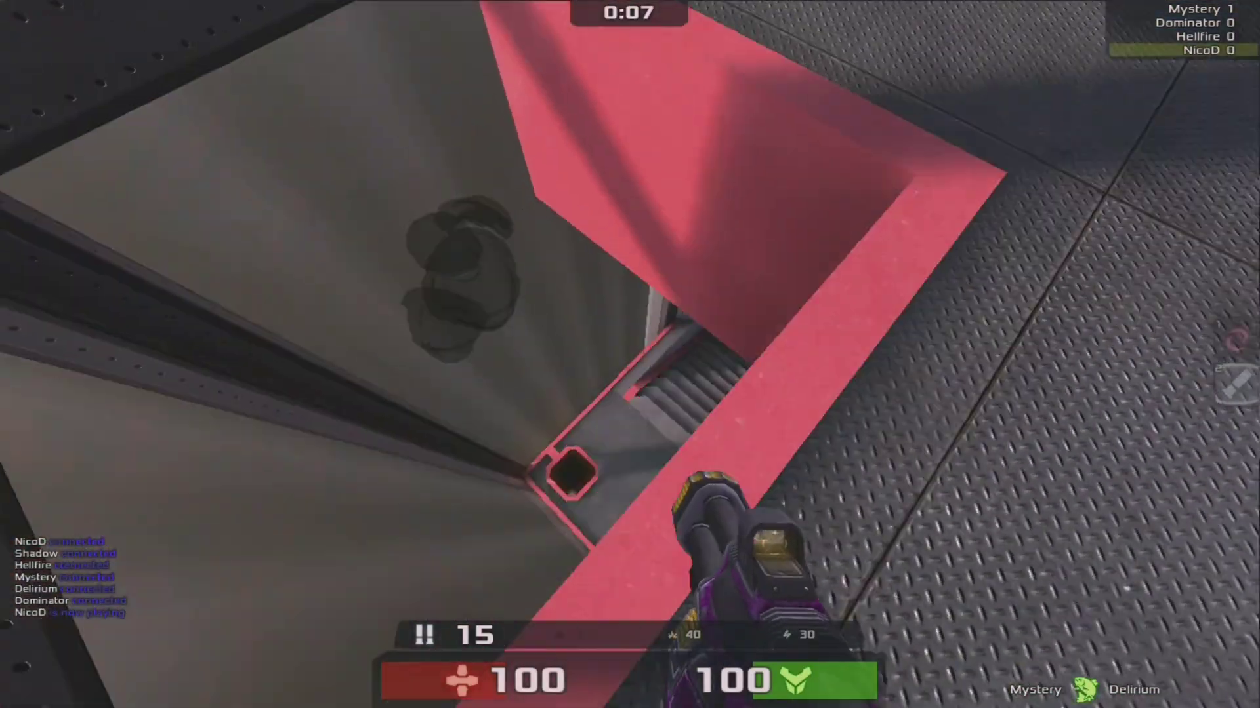
# - Play a Xonotic match against the other players, moving forward through the arena and firing at an opponent
pyautogui.press('w')
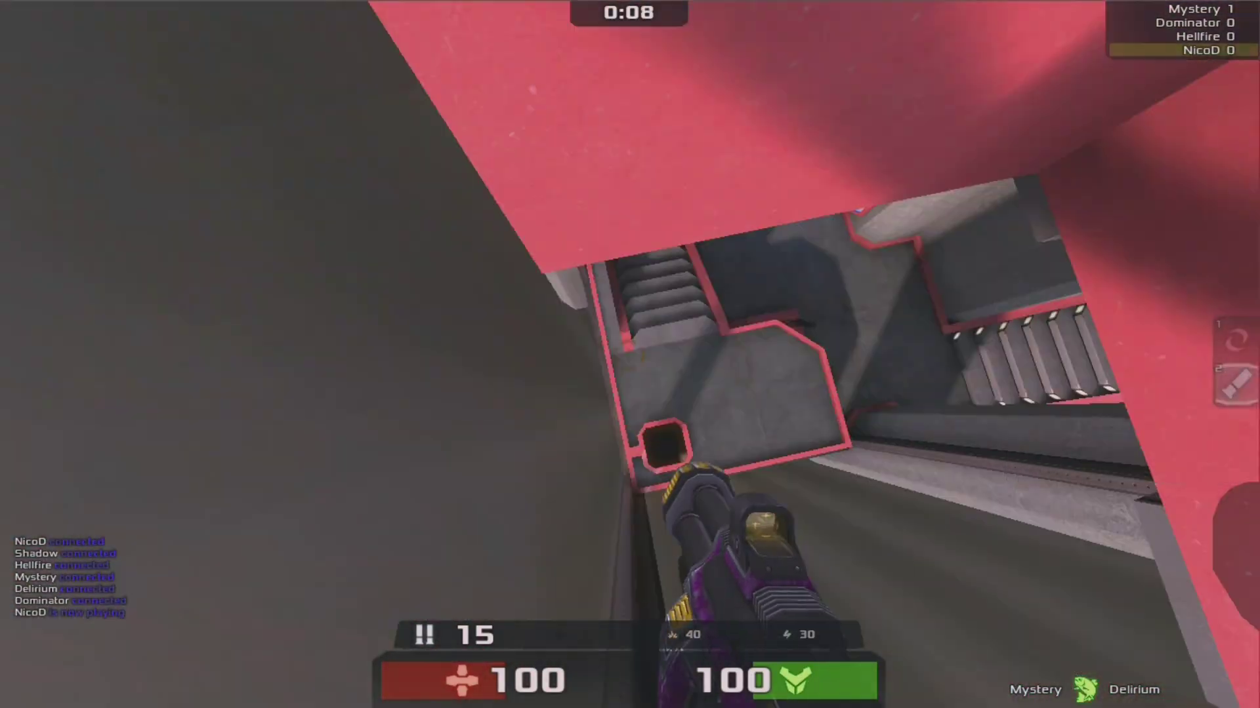
pyautogui.press('w')
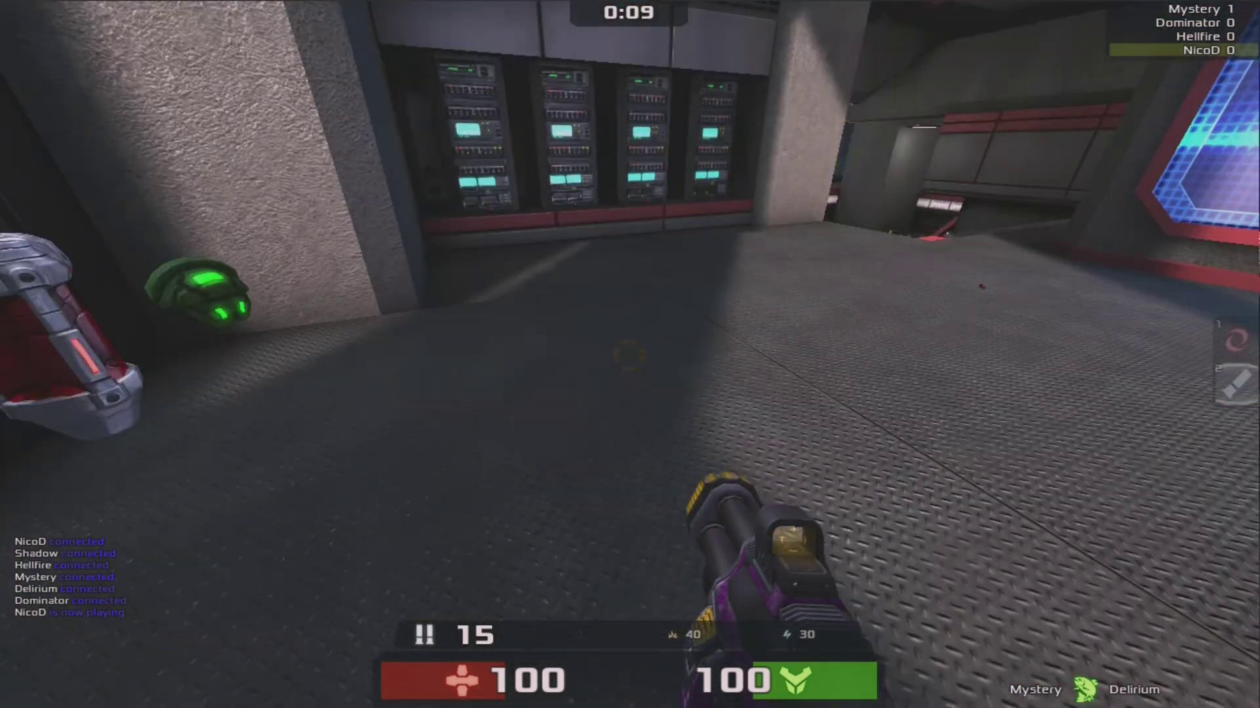
pyautogui.press('w')
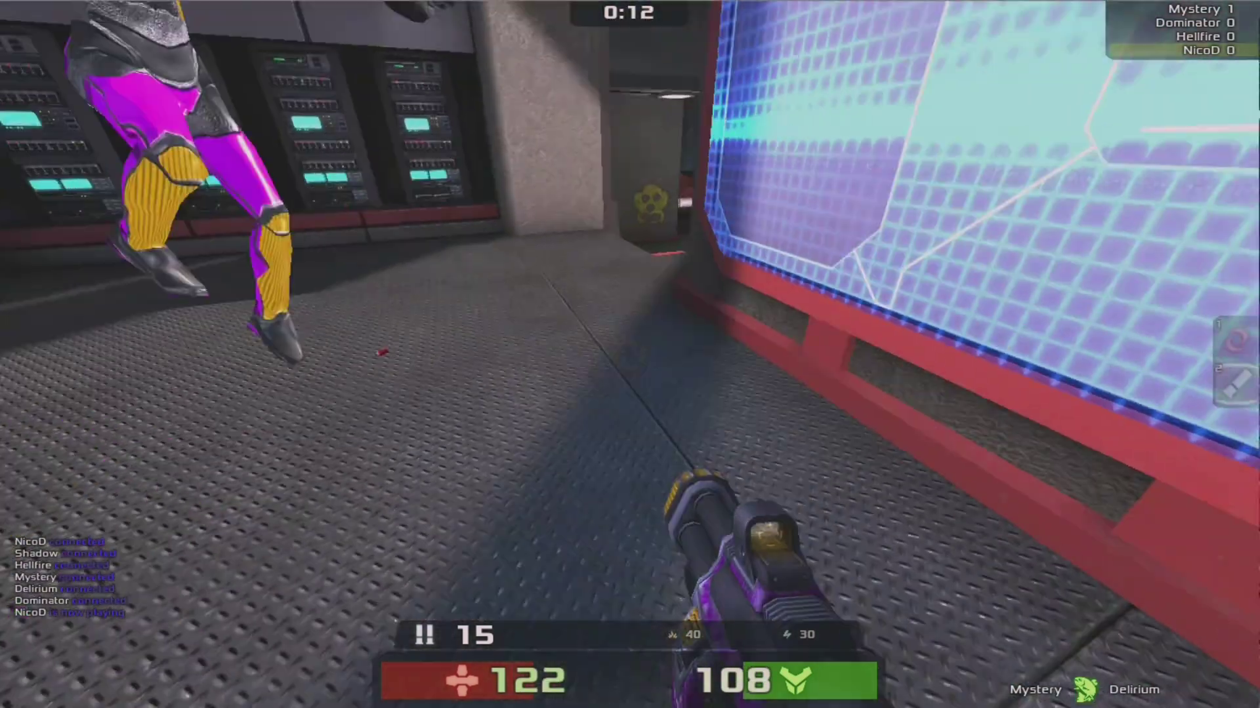
pyautogui.click(629, 354)
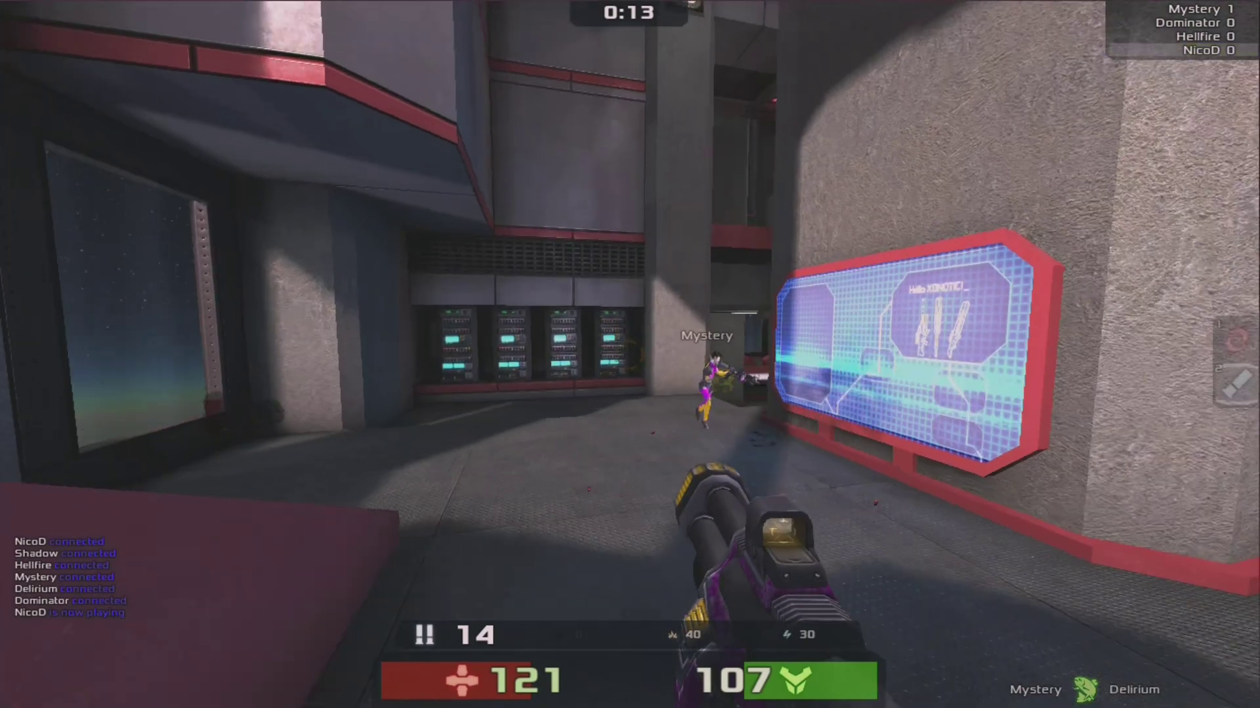
pyautogui.click(630, 354)
pyautogui.click(630, 354)
pyautogui.press('w')
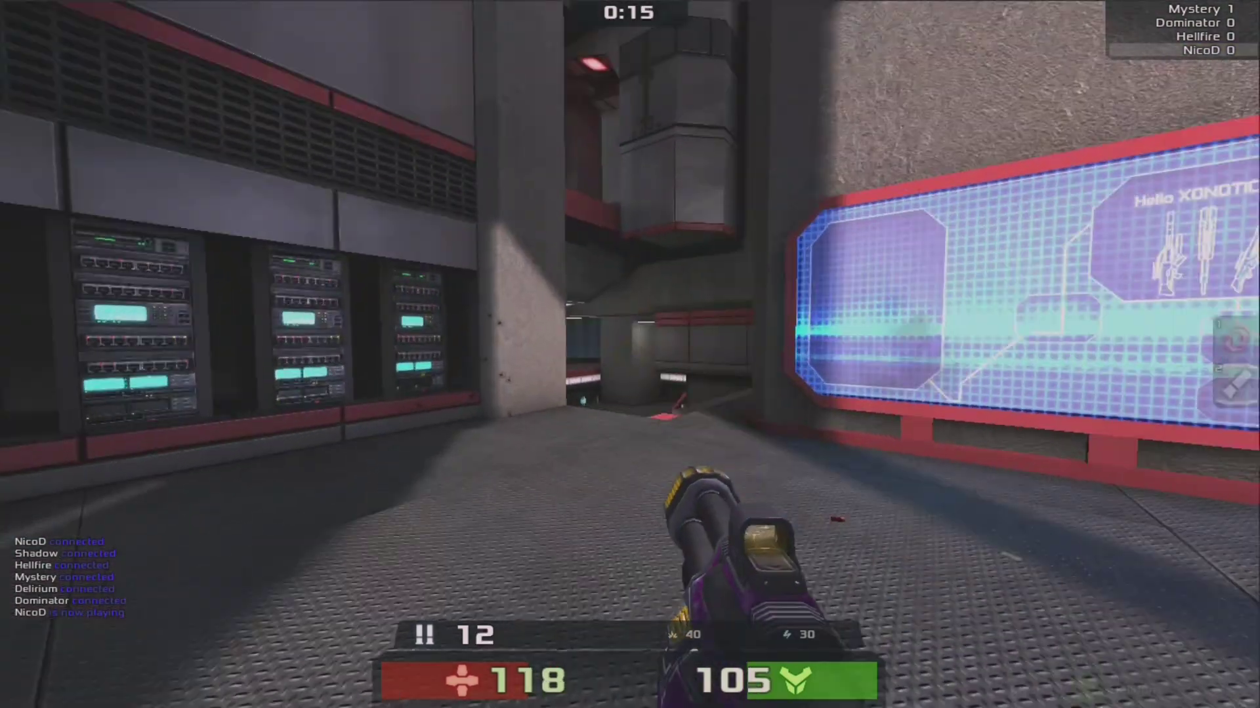